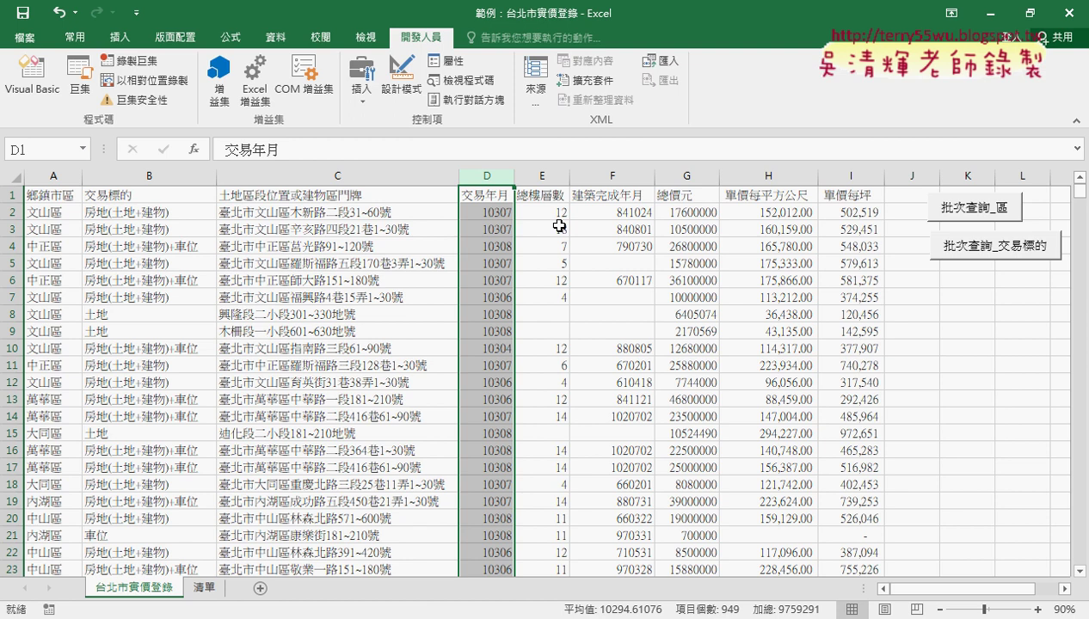
Select address column C, then open the VBA editor to Module1's 篩選地址 macro
left_click(422, 175)
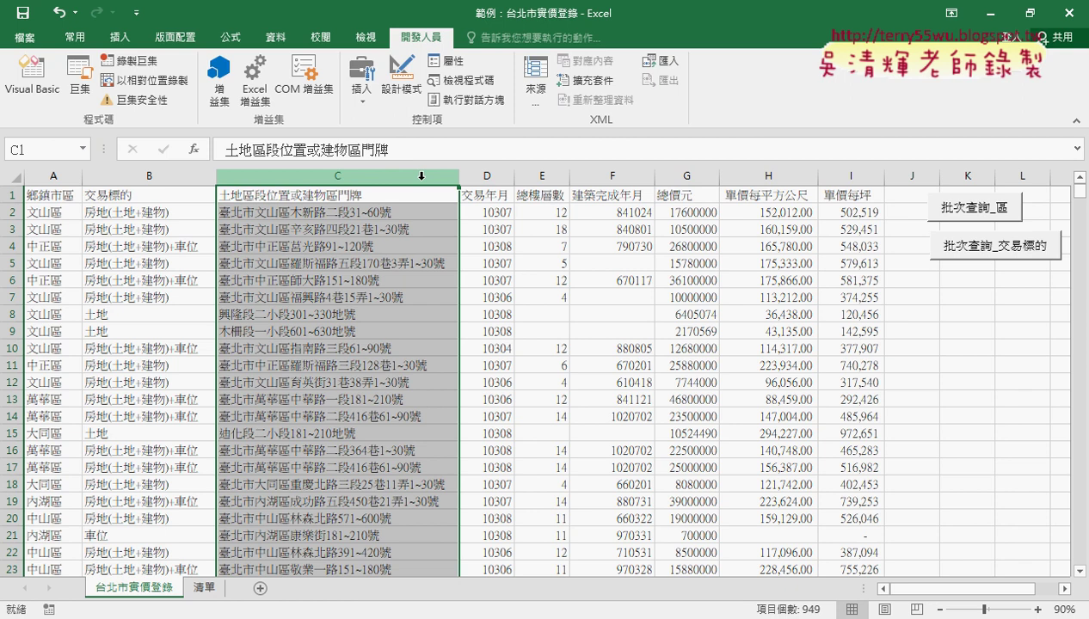
left_click(32, 77)
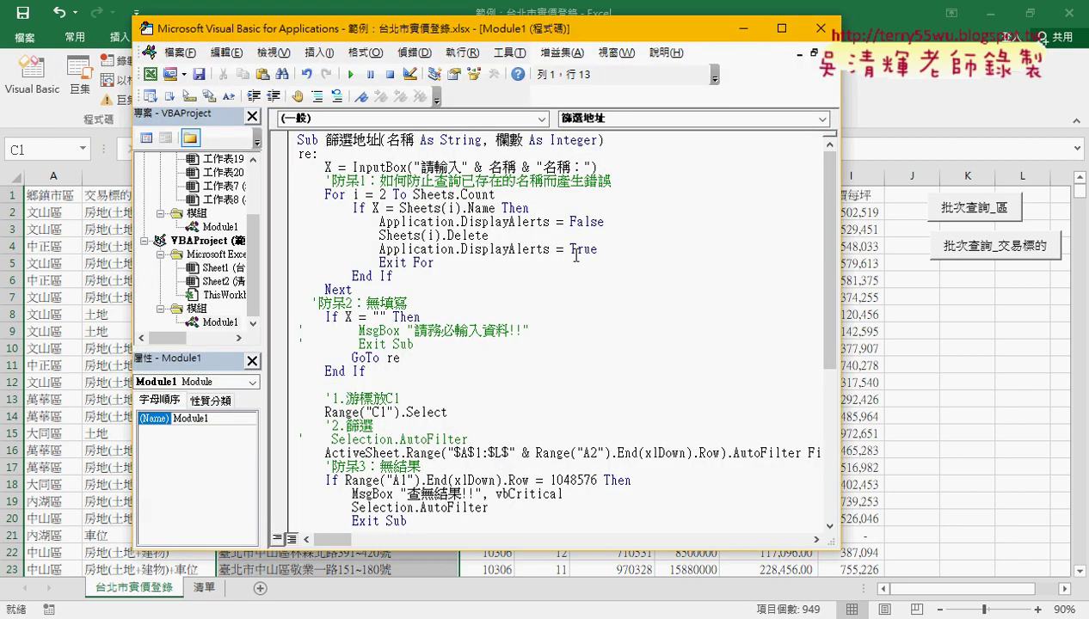
Delete the 名稱 and 欄數 parameter list from the macro header, leaving Sub 篩選地址()
scroll(560, 303, "down", 4)
scroll(560, 303, "down", 3)
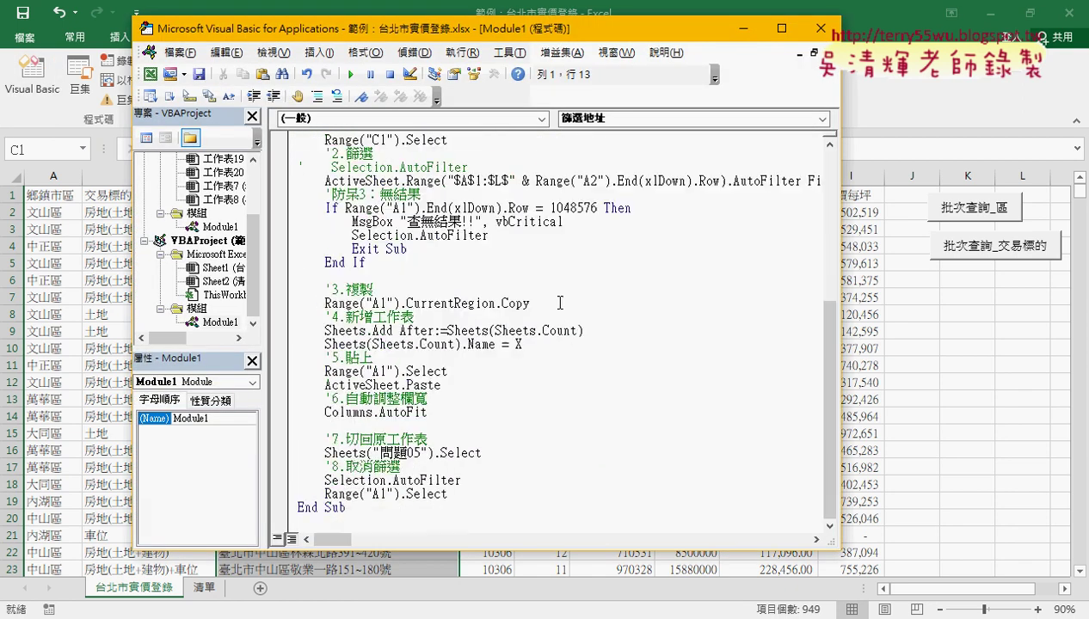
scroll(560, 303, "up", 3)
scroll(559, 302, "up", 1)
scroll(351, 293, "up", 3)
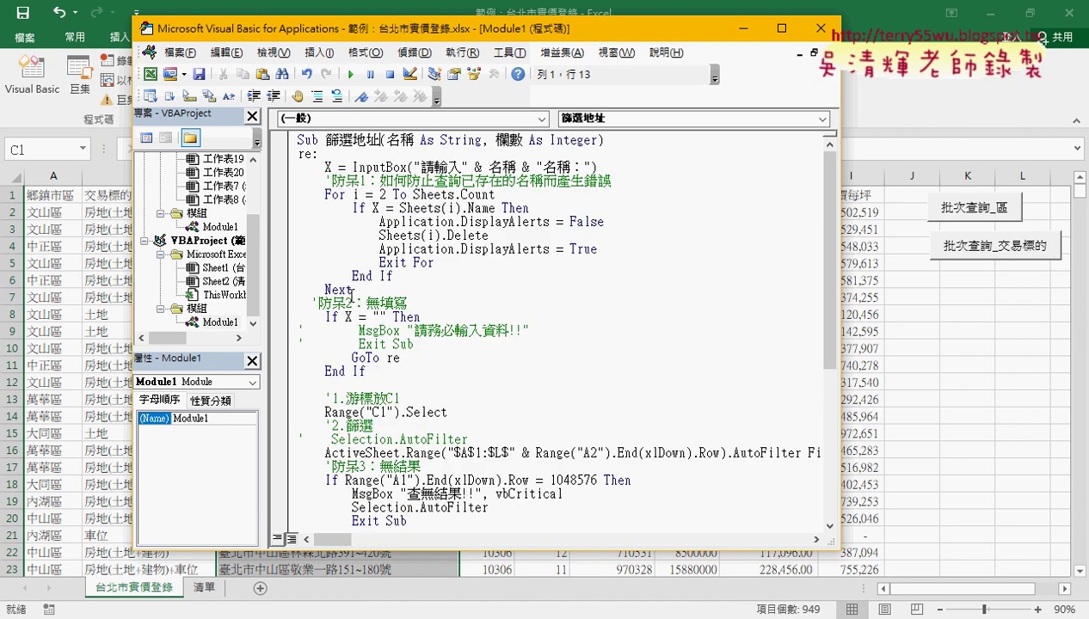
left_click_drag(324, 140, 598, 140)
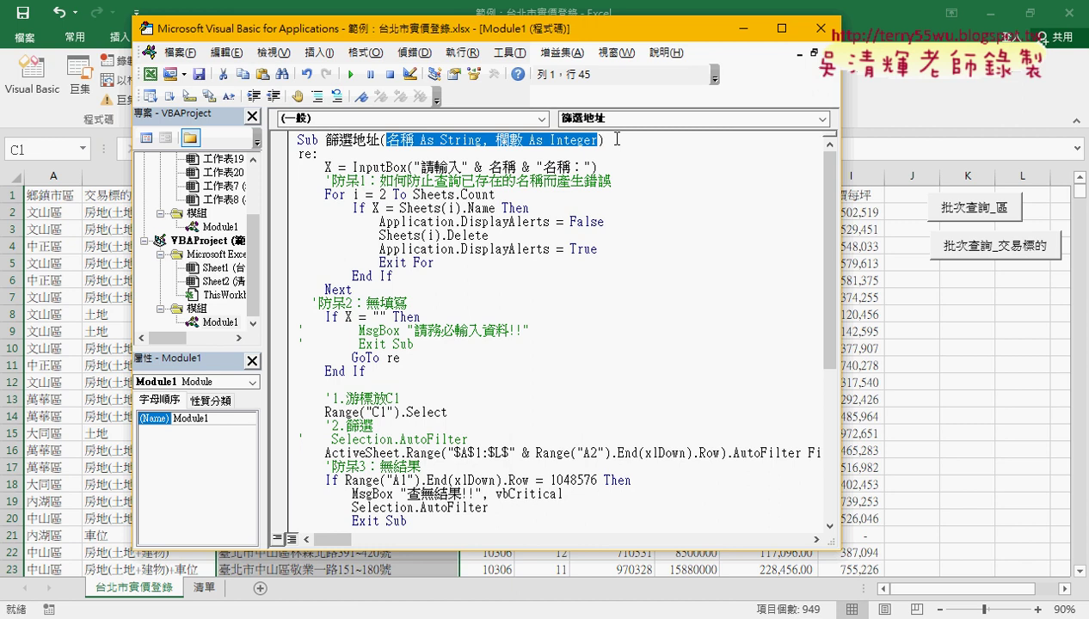
key("Delete")
key("Left")
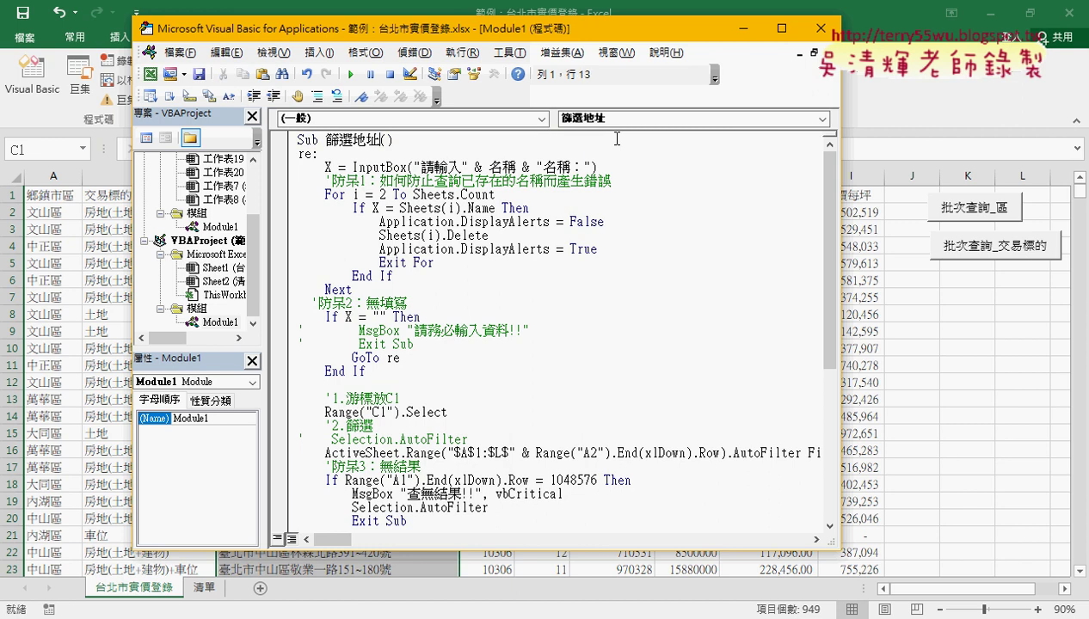
key("Left")
key("Left")
left_click_drag(551, 39, 714, 45)
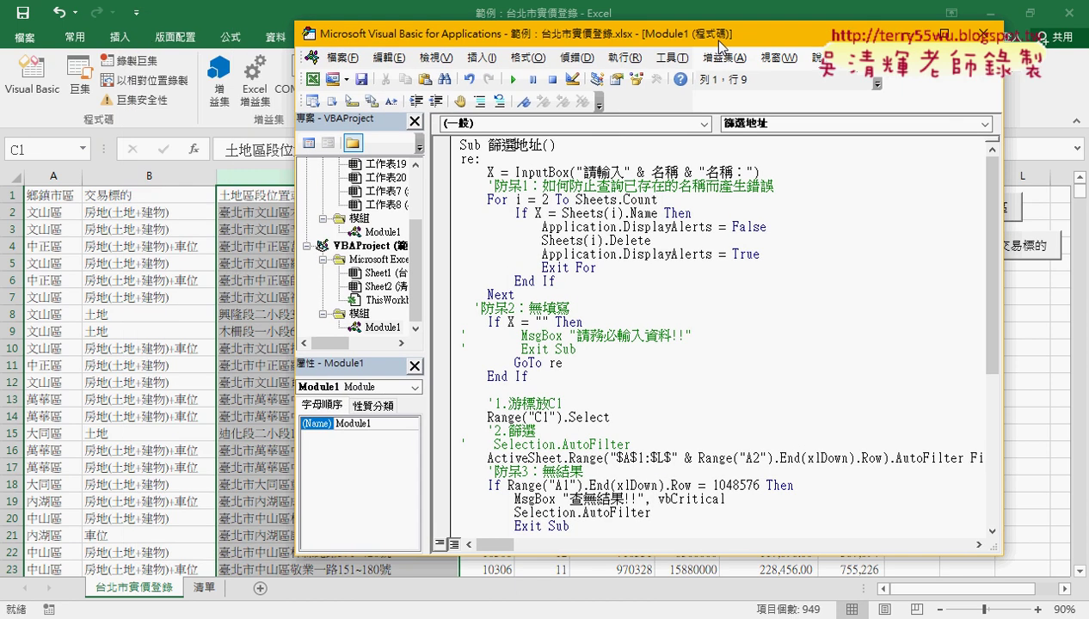
Replace the 名稱-based part of the InputBox prompt with the fixed text 地址關鍵字
left_click_drag(596, 173, 735, 172)
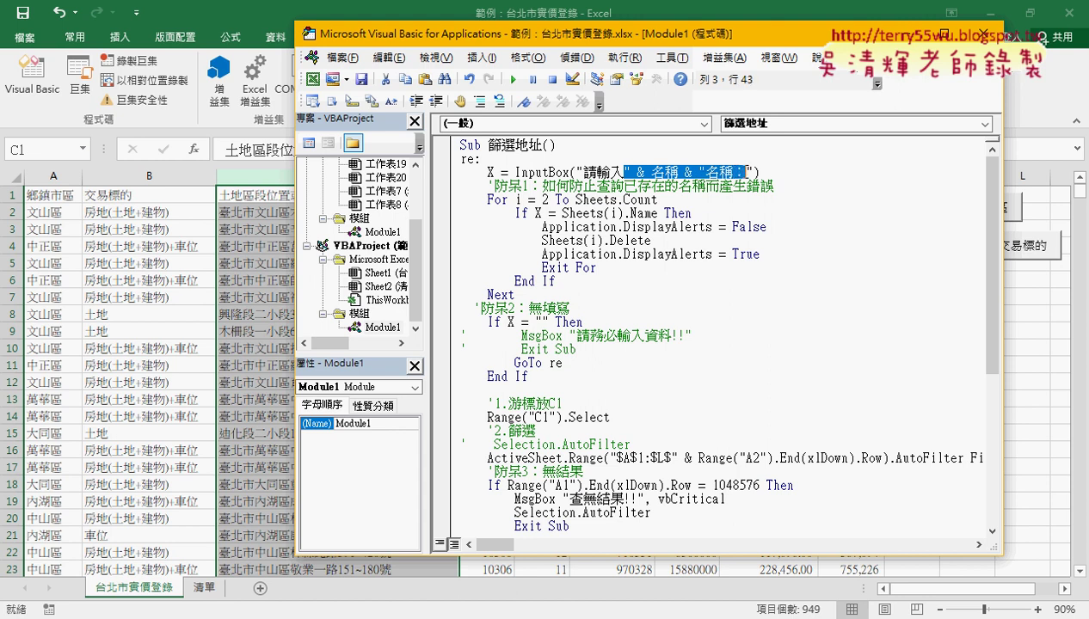
type("第")
type("地址")
type("關鍵")
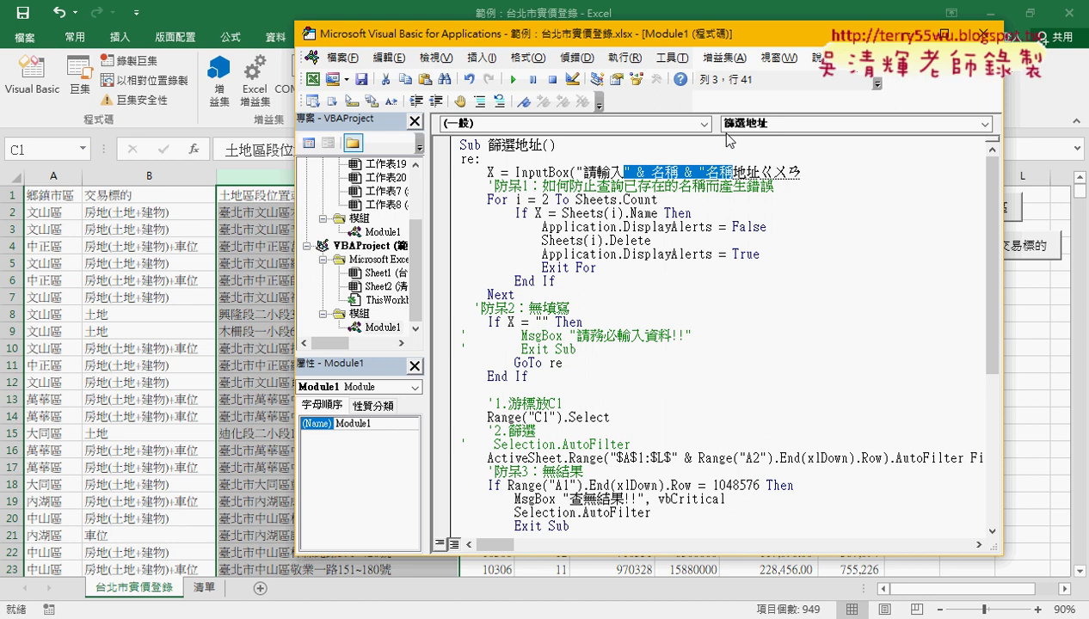
type("字")
key("Return")
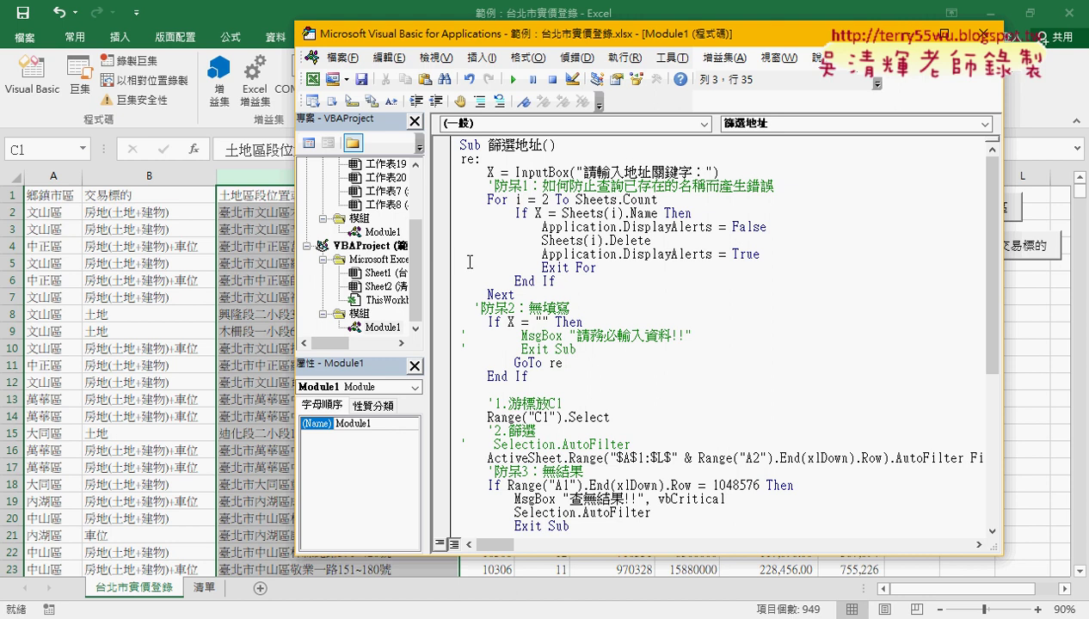
Widen the code pane so the full AutoFilter line is visible
left_click_drag(427, 249, 364, 249)
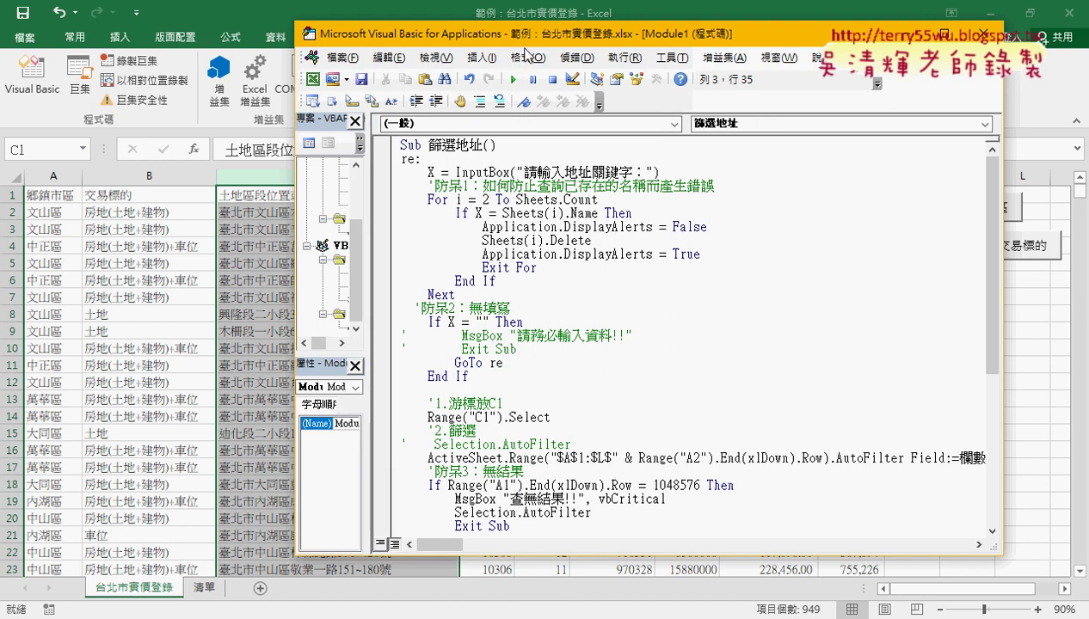
left_click_drag(522, 35, 388, 14)
scroll(728, 324, "down", 2)
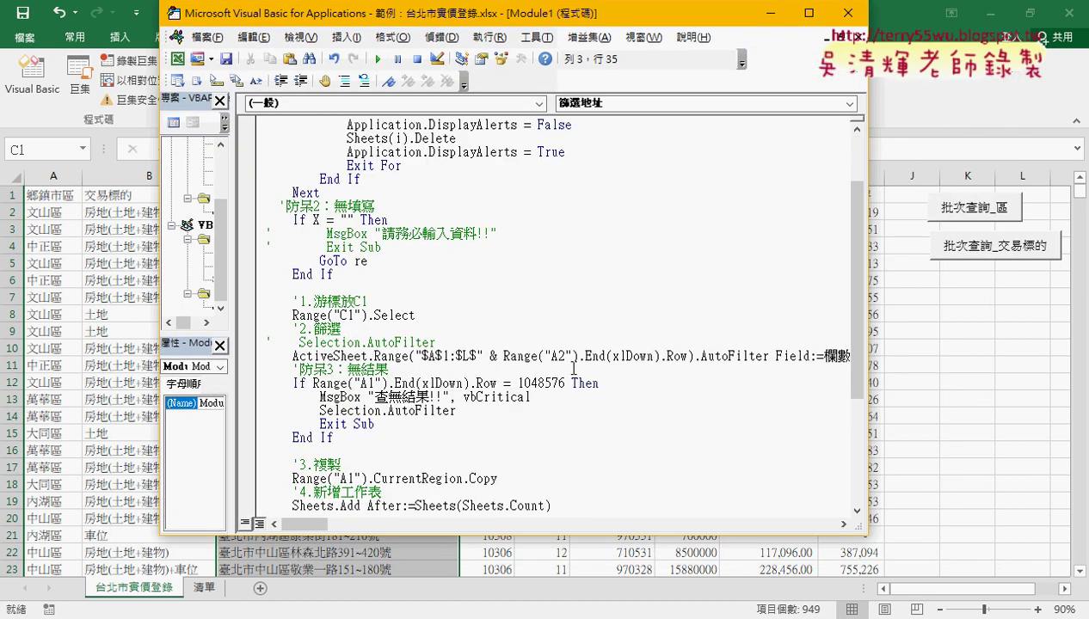
left_click(544, 355)
left_click_drag(867, 355, 1081, 355)
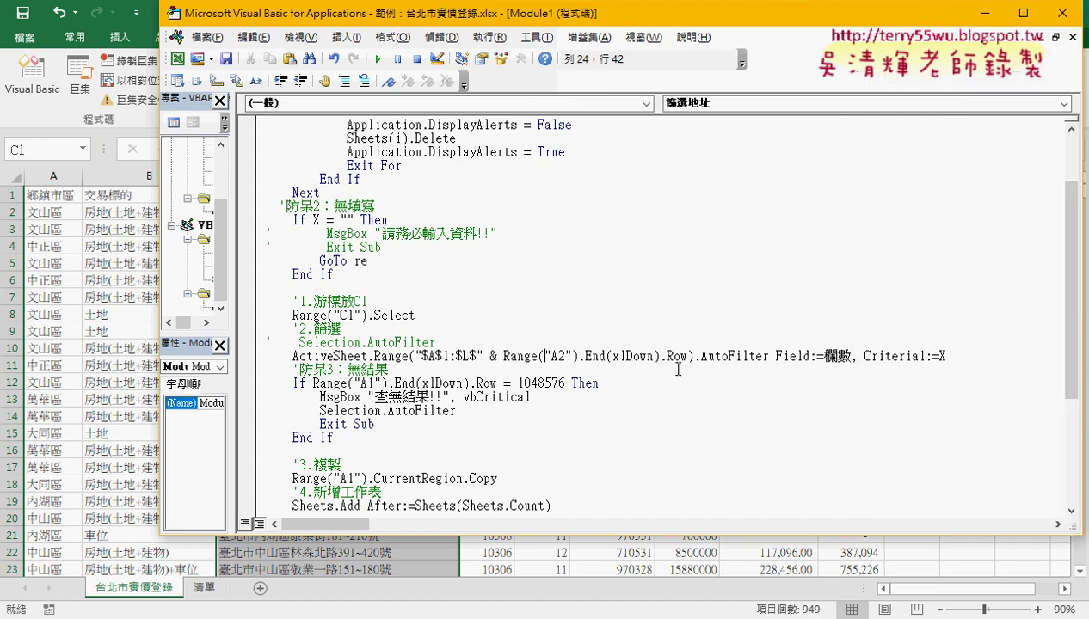
Select Range("A2").End(xlDown).Row and confirm on the sheet that data ends at row 949
left_click_drag(688, 355, 513, 356)
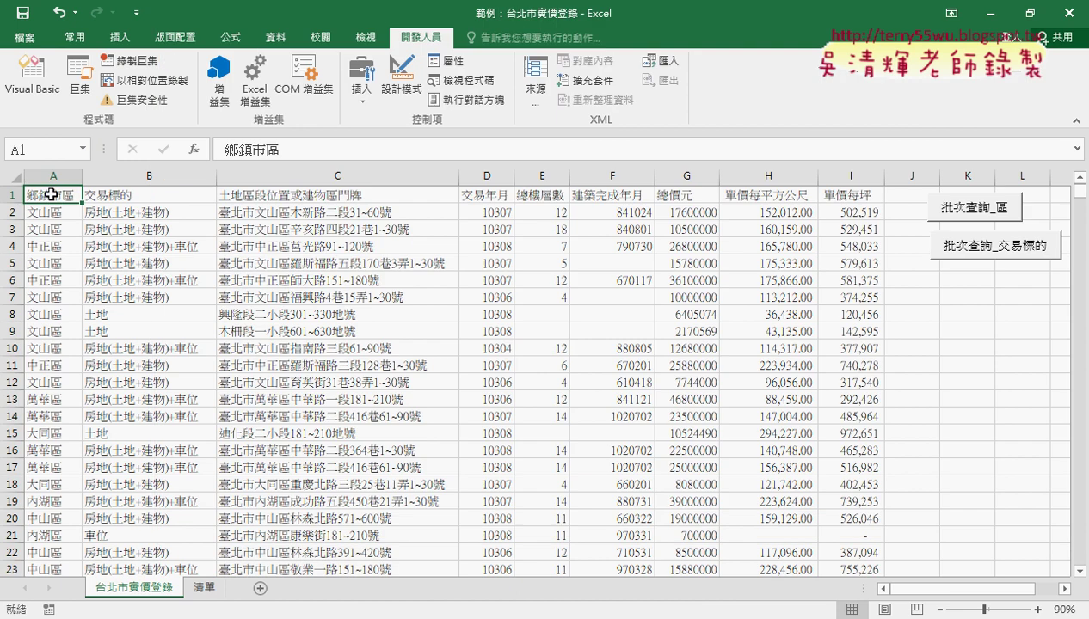
left_click(53, 201)
key("ctrl+Down")
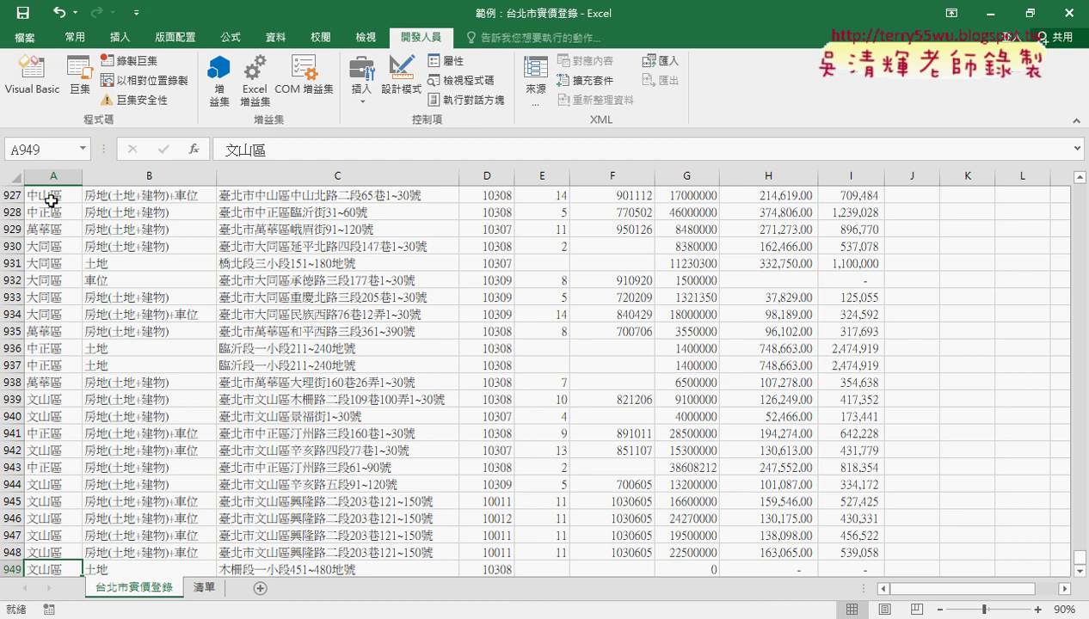
Scroll the sheet back to row 1 and bring the VBA editor's AutoFilter line back up
scroll(530, 347, "up", 4)
scroll(531, 346, "up", 6)
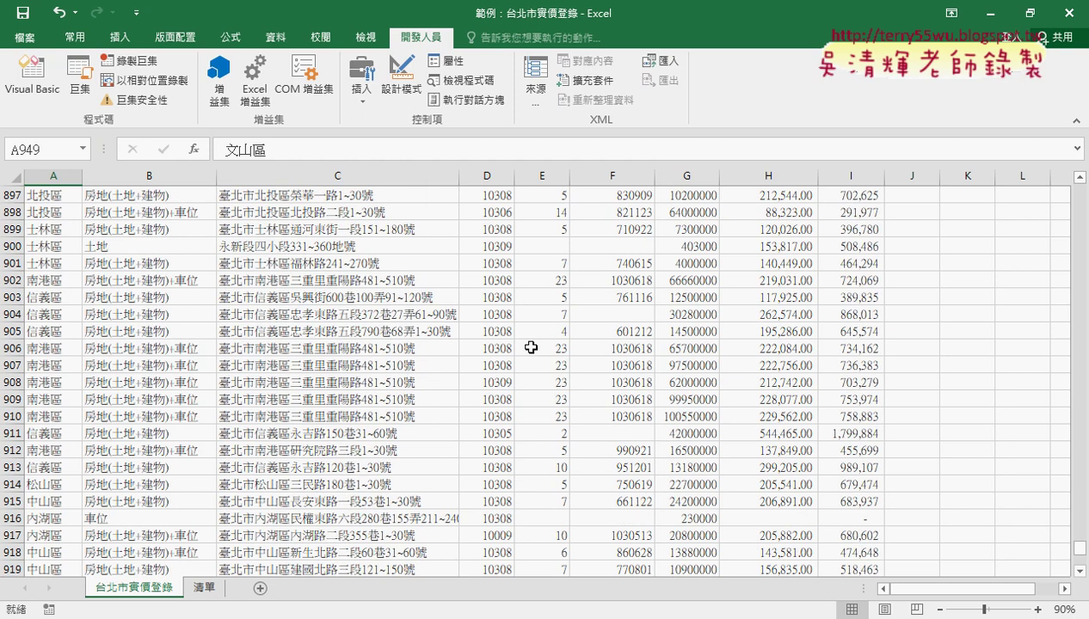
scroll(532, 347, "up", 6)
scroll(532, 346, "up", 7)
scroll(532, 346, "up", 4)
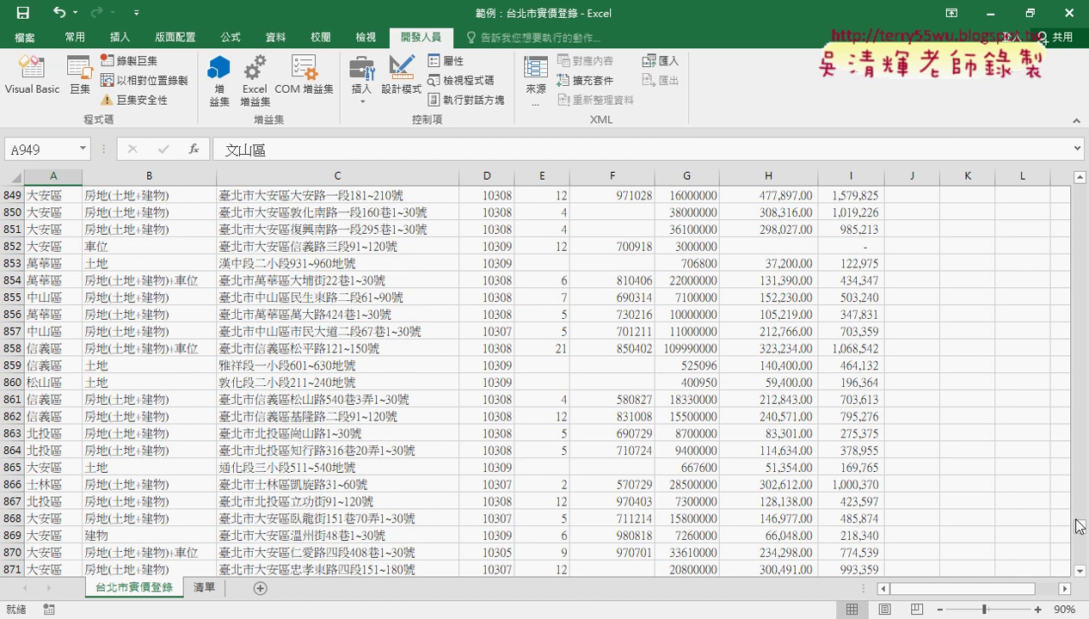
mouse_move(1079, 539)
left_mouse_down()
mouse_move(1087, 228)
mouse_move(1069, 189)
left_mouse_up()
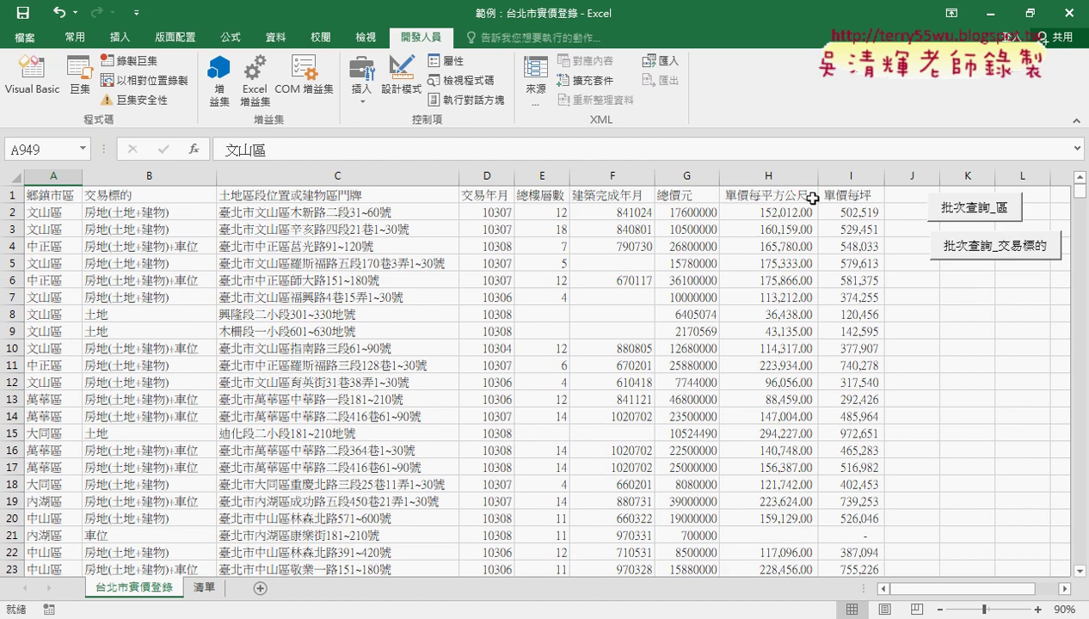
mouse_move(352, 616)
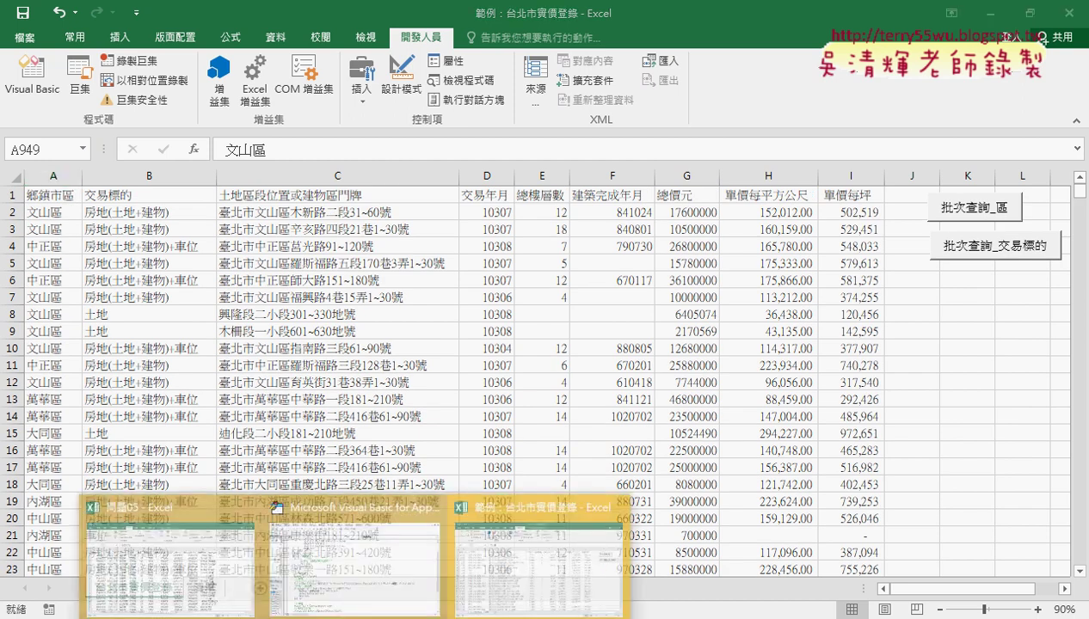
left_click(376, 572)
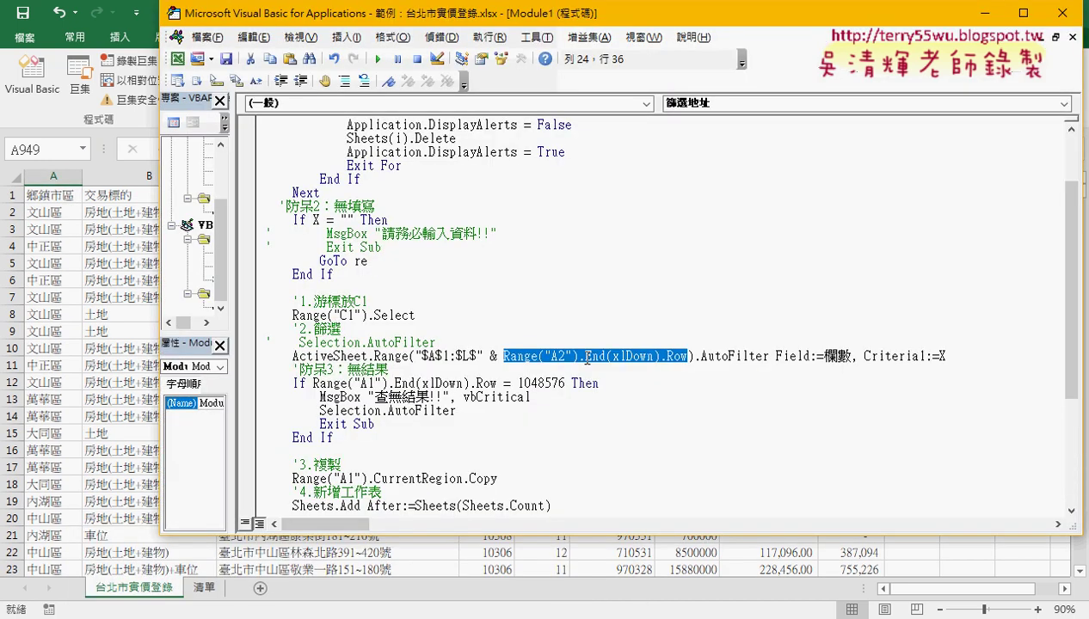
Change the filter range's end column from L to I, making it $A$1:$I$
double_click(463, 356)
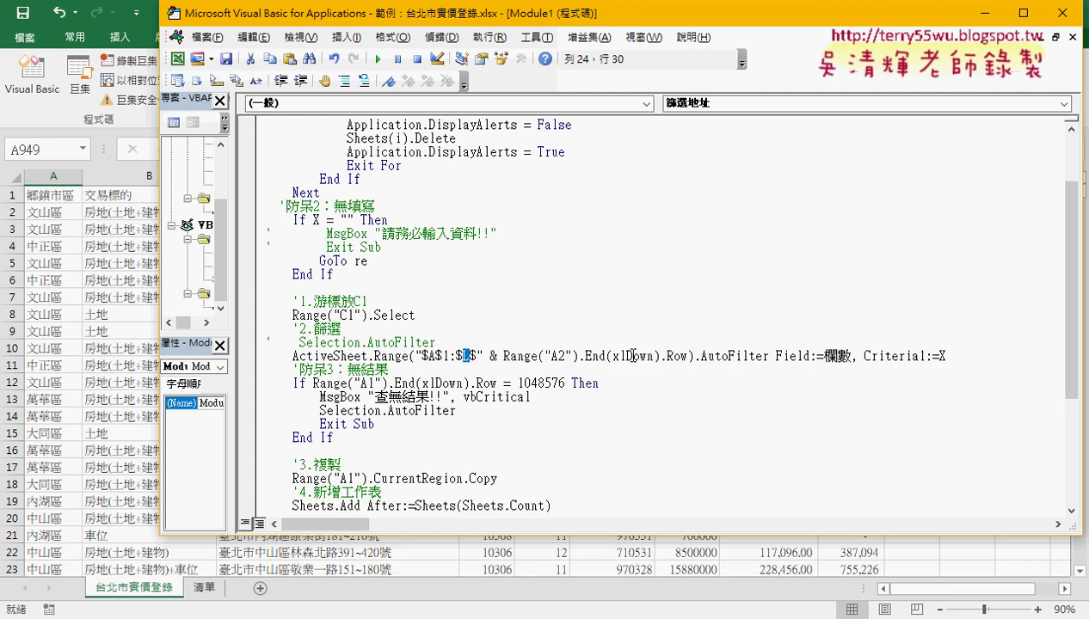
type("I")
scroll(644, 341, "up", 2)
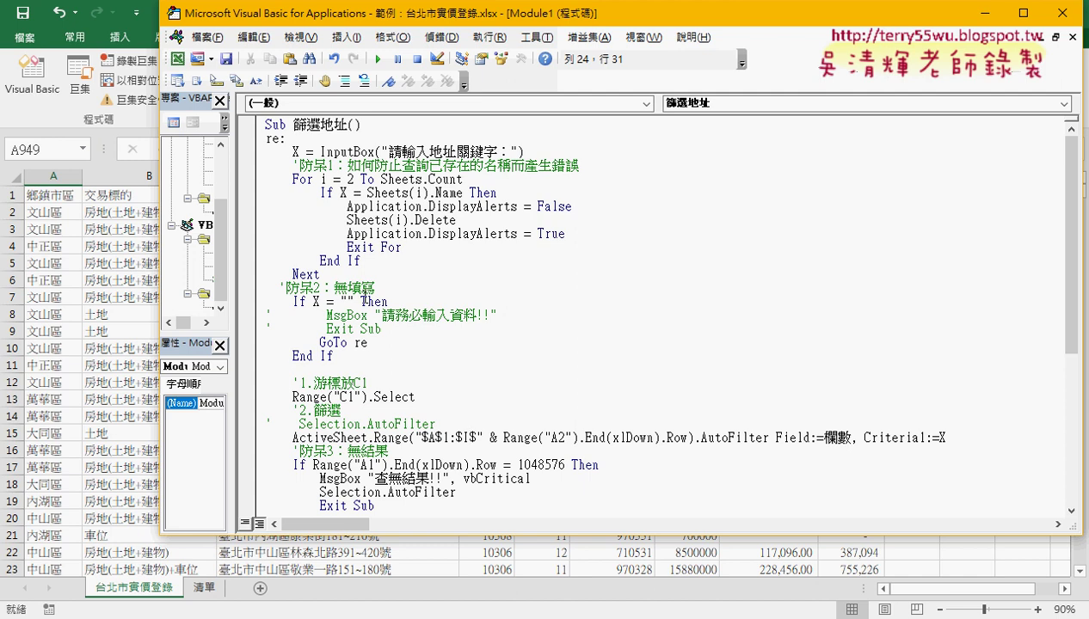
left_click(375, 328)
Replace the 欄數 argument with 3 so the AutoFilter uses Field:=3
scroll(440, 332, "down", 2)
scroll(496, 329, "down", 2)
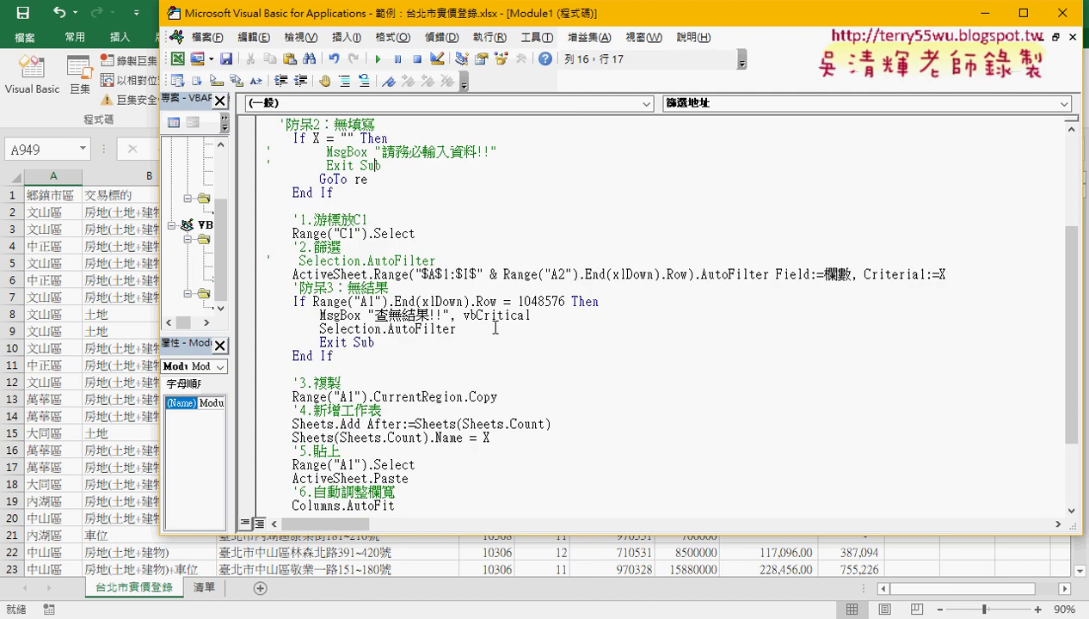
double_click(848, 275)
type("3")
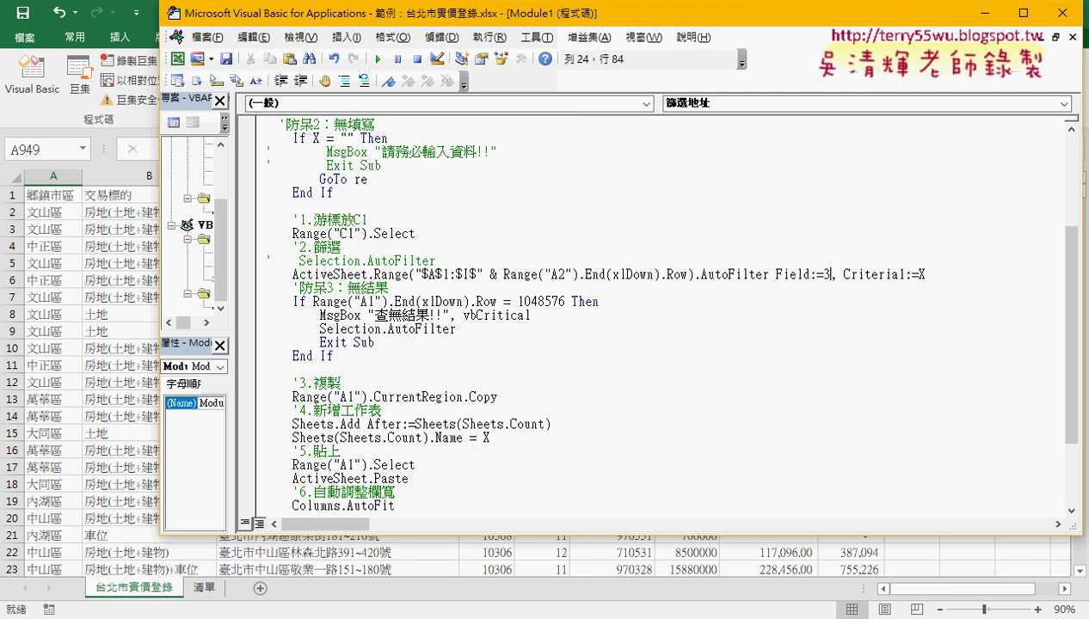
double_click(921, 274)
left_click_drag(737, 23, 697, 342)
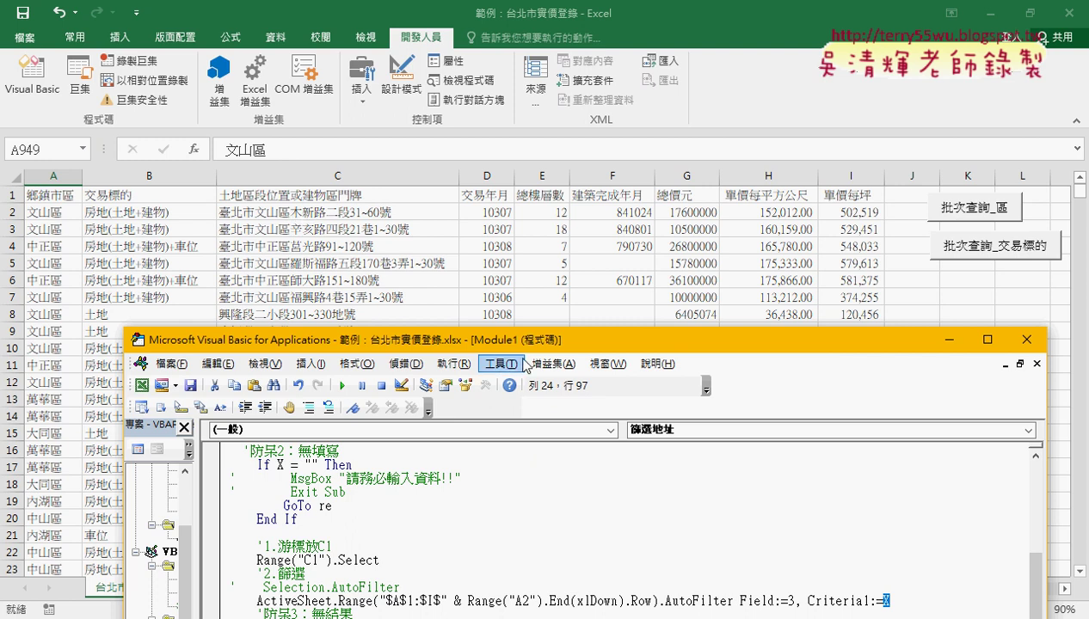
Turn on Data > Filter from C1 and show column C's Text Filters with Contains
left_click_drag(527, 344, 459, 47)
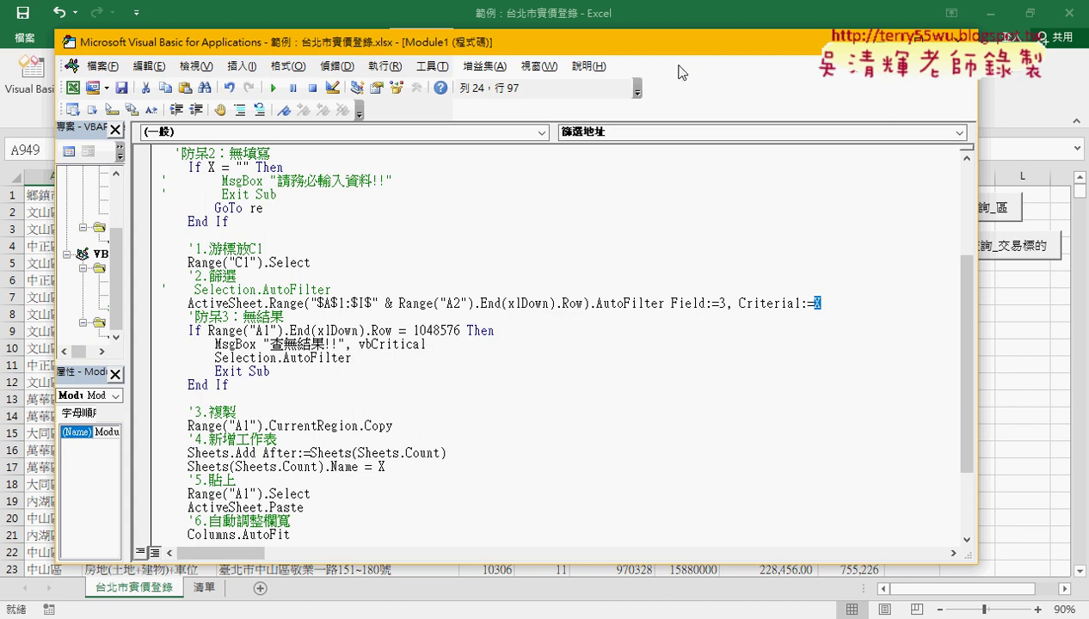
left_click(654, 19)
left_click(315, 184)
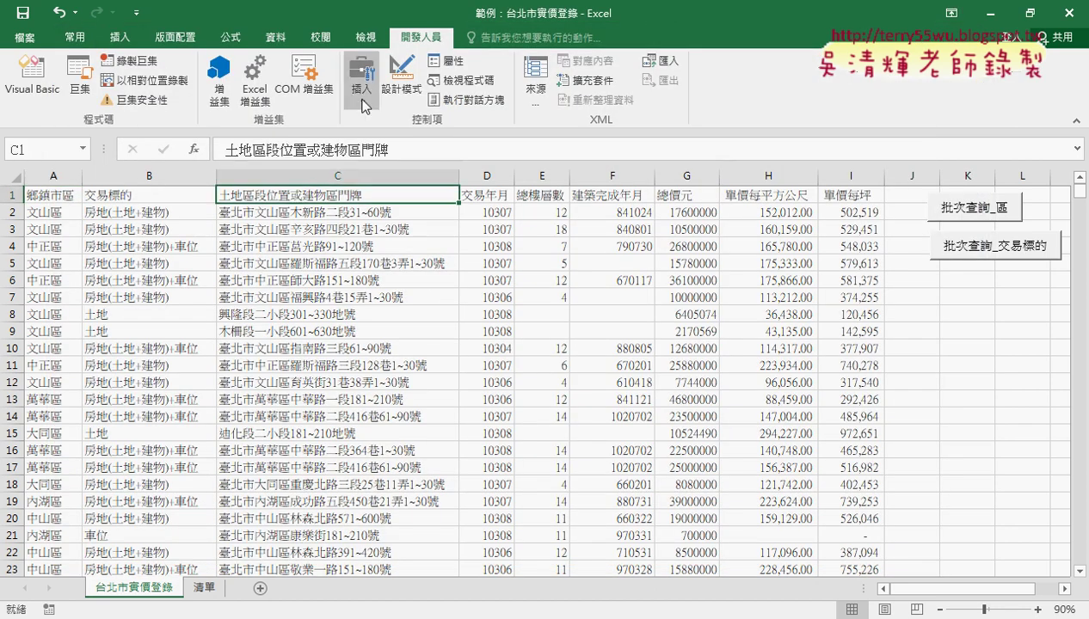
left_click(276, 37)
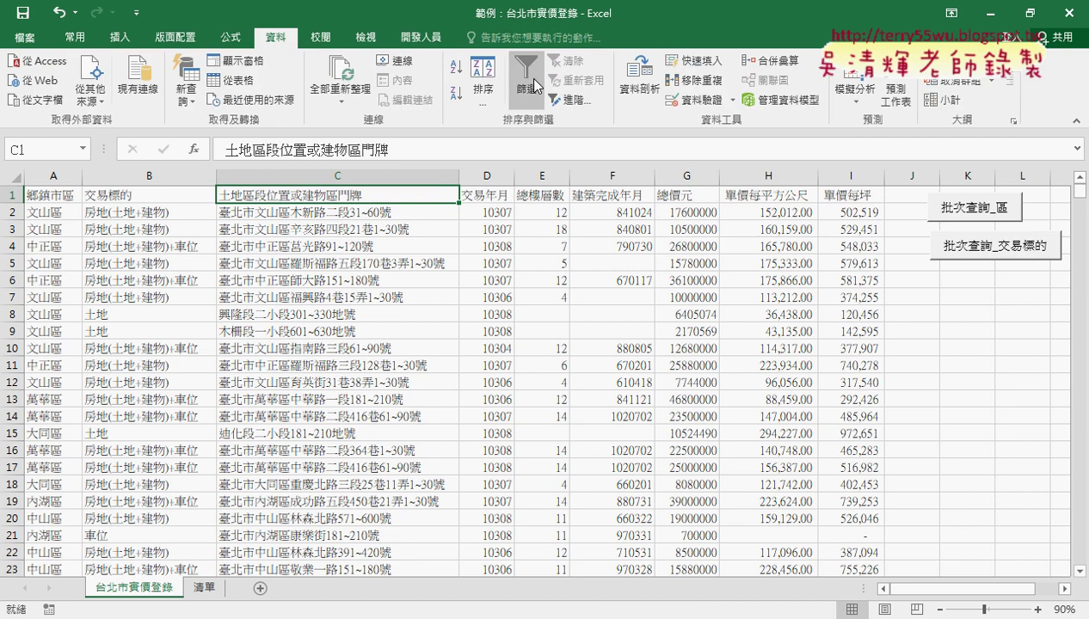
left_click(527, 77)
left_click(451, 196)
mouse_move(422, 317)
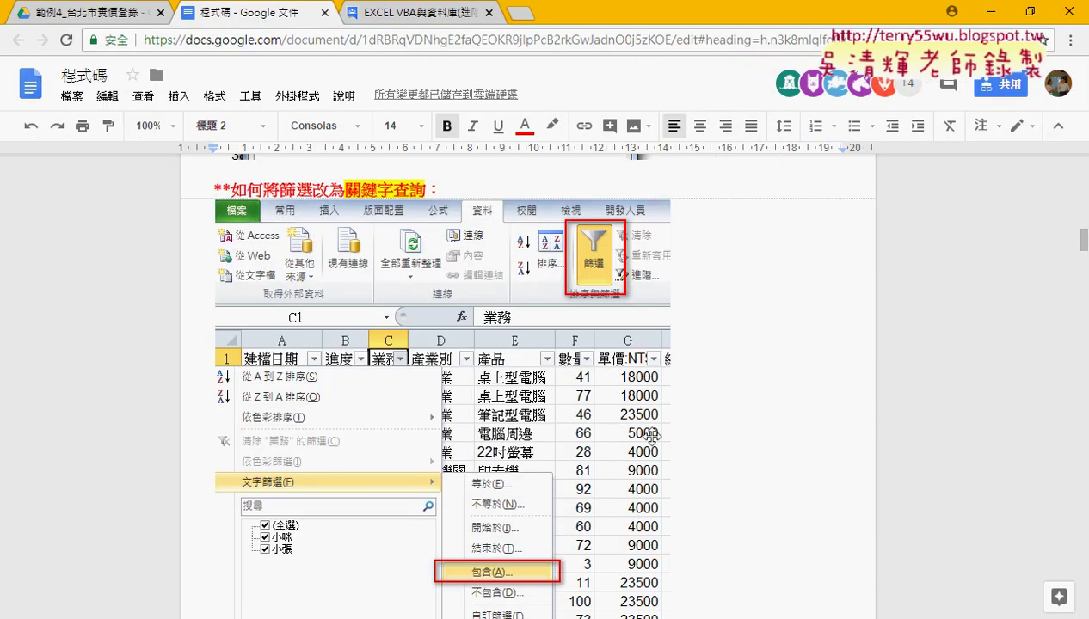
Find the 方法2 contains-filter code example in the notes, then return to Excel
scroll(680, 432, "up", 3)
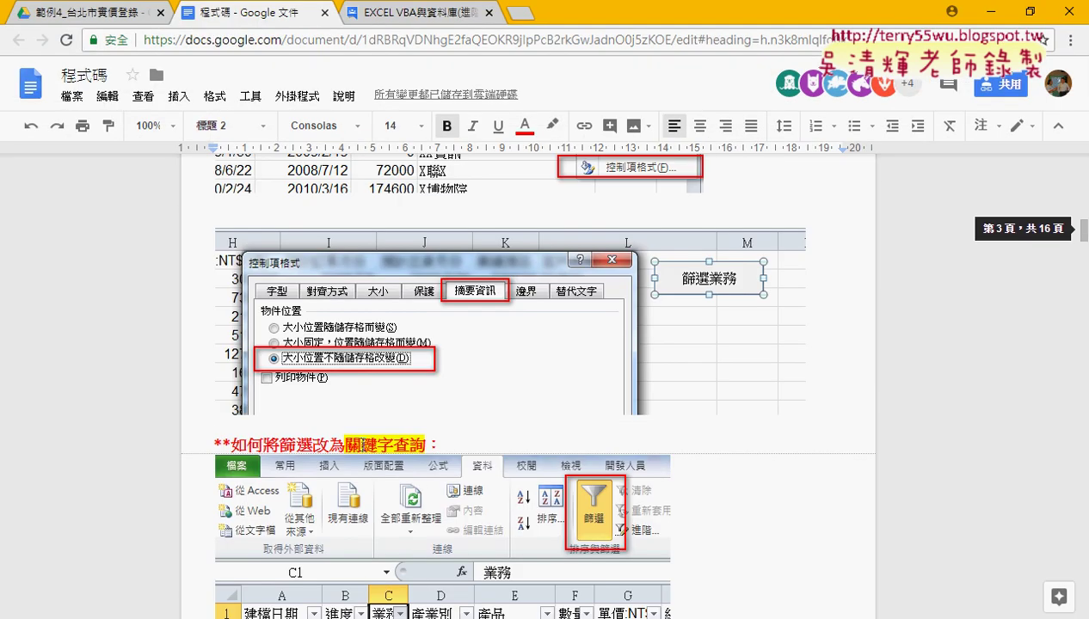
scroll(818, 329, "down", 6)
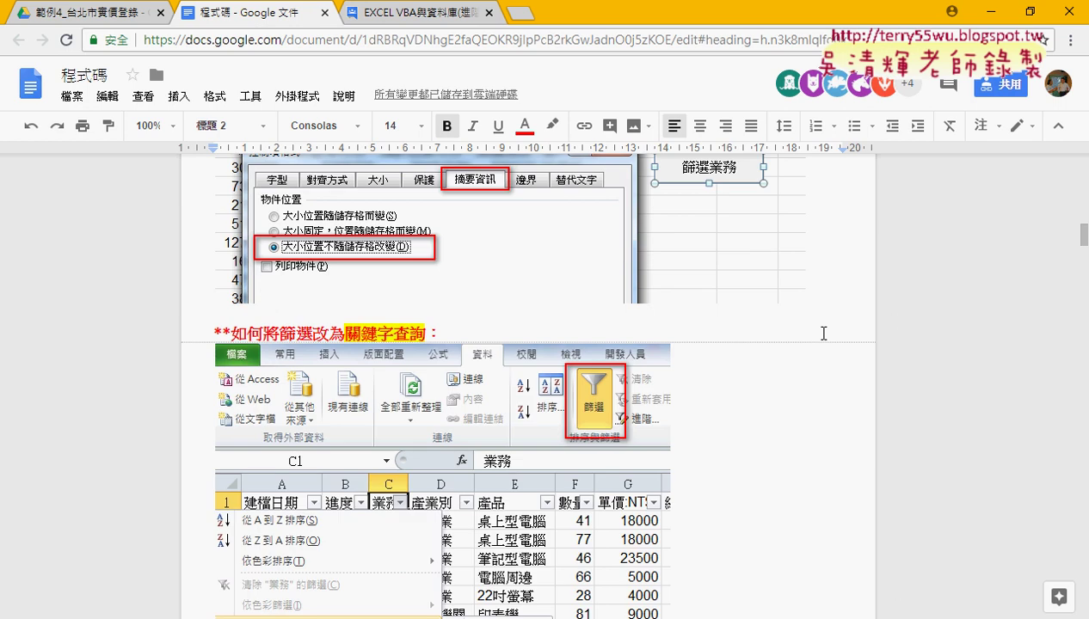
scroll(823, 333, "down", 1)
scroll(817, 327, "down", 2)
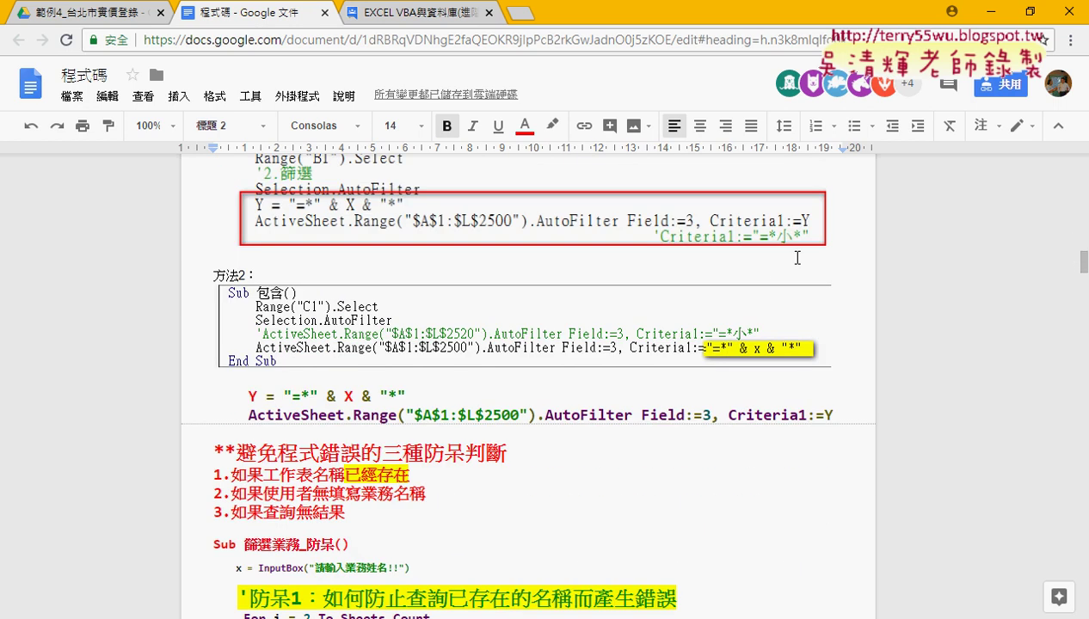
left_click(807, 352)
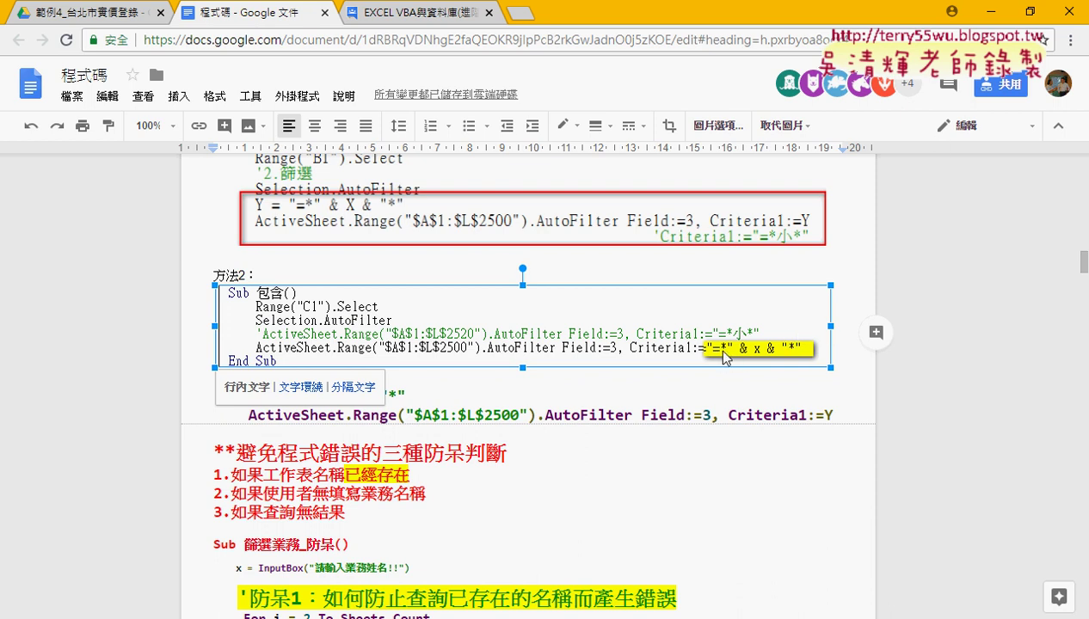
left_click(995, 13)
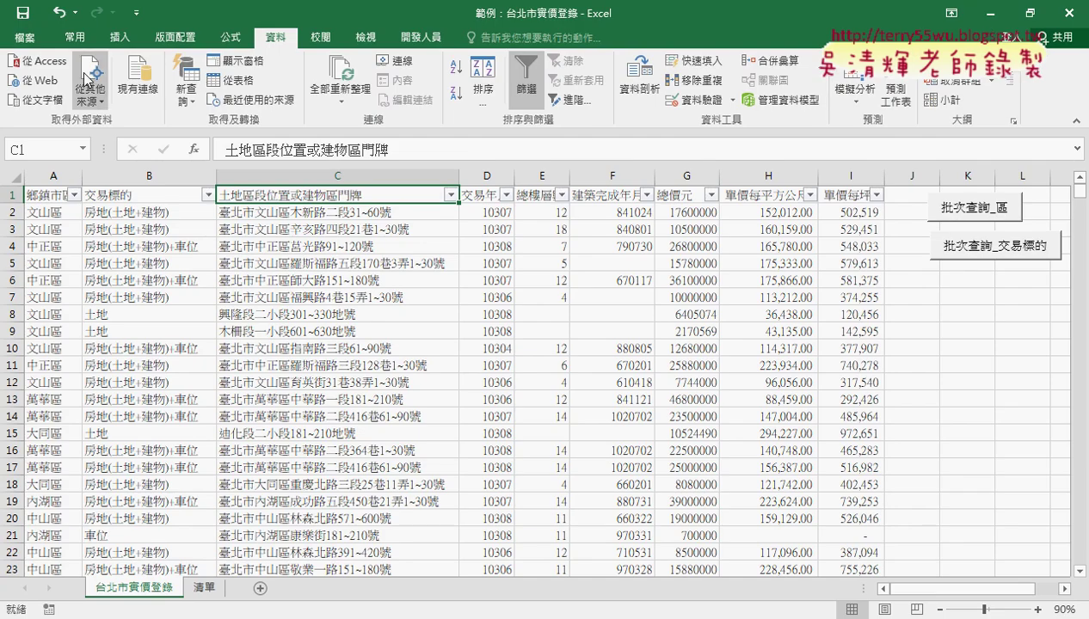
In the VBA editor, insert the "=*" & prefix before X in Criteria1
left_click(419, 37)
left_click(26, 76)
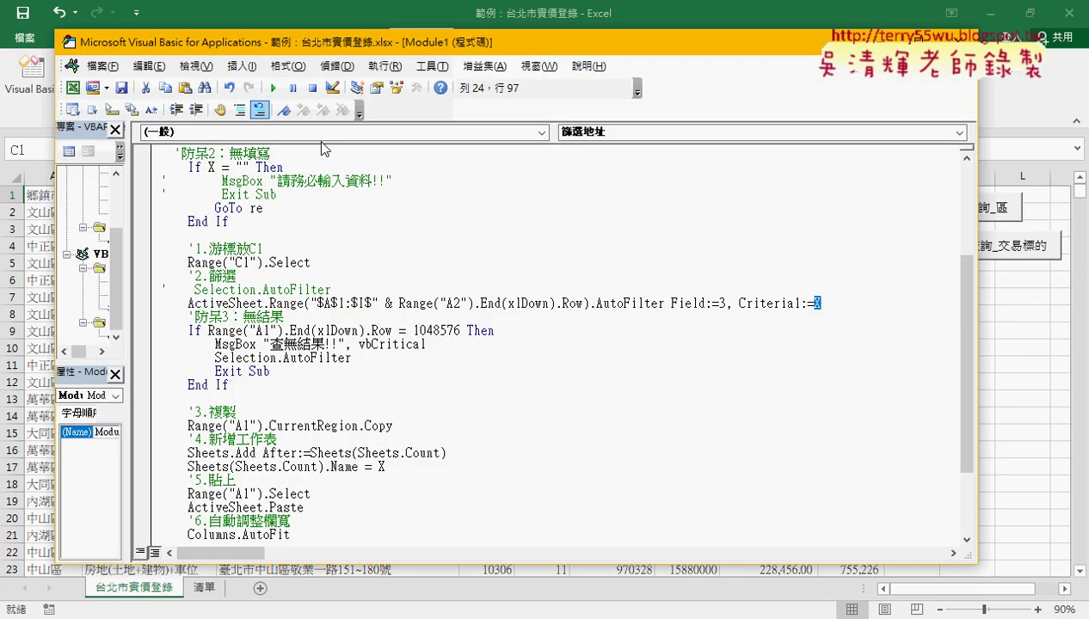
left_click(821, 303)
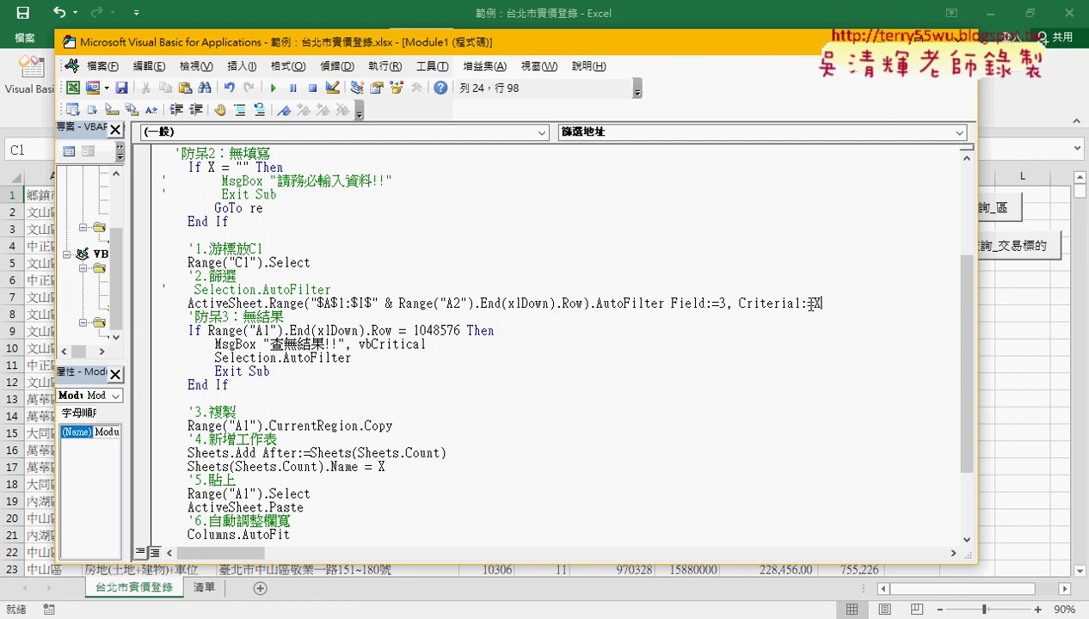
left_click(812, 303)
type("\"\"")
type(" &")
key("Left")
key("Left")
key("Left")
type("ㄦ")
key("shift")
type("*")
Append & "*" after X so Criteria1 reads "=*" & X & "*", then switch to the notes
key("Right")
key("Right")
key("Right")
key("Right")
key("Right")
type("& \"*\"")
key("Left")
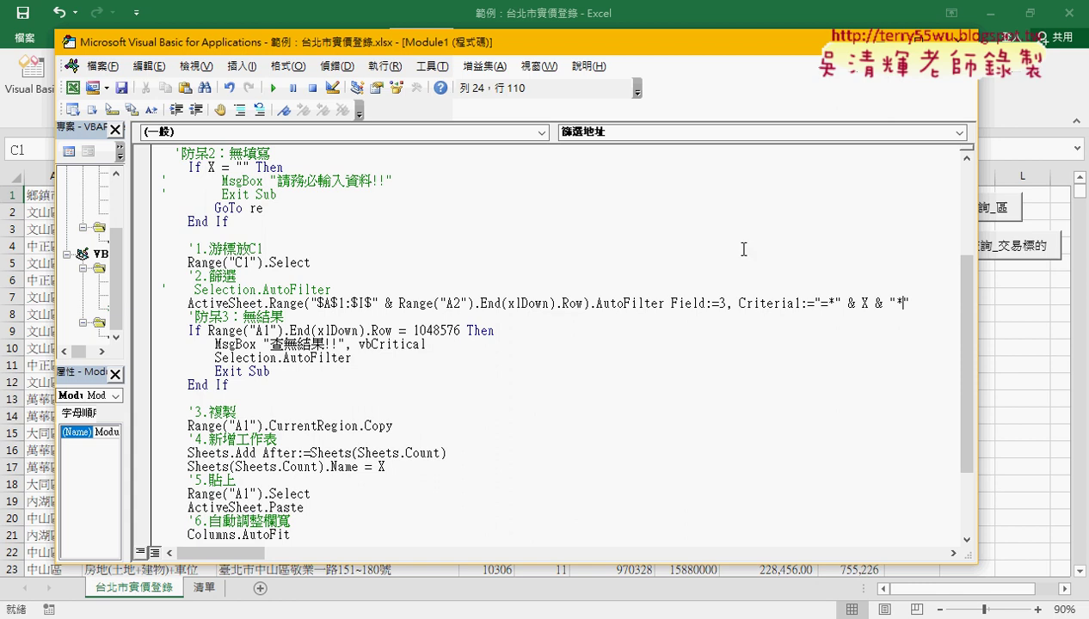
left_click_drag(834, 302, 821, 302)
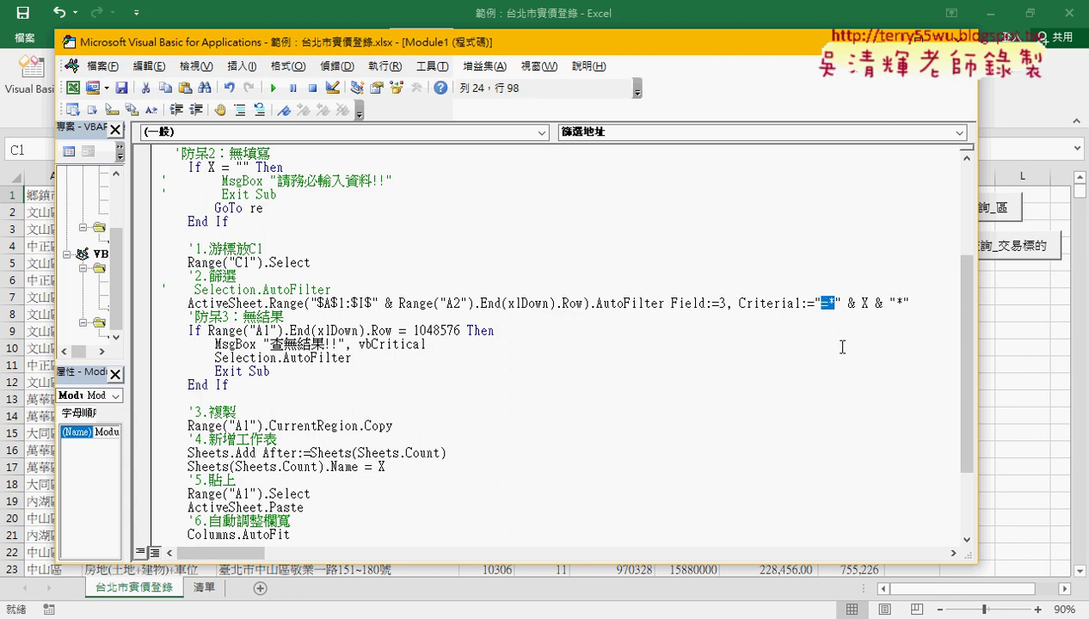
left_click_drag(903, 303, 895, 302)
key("alt+Tab")
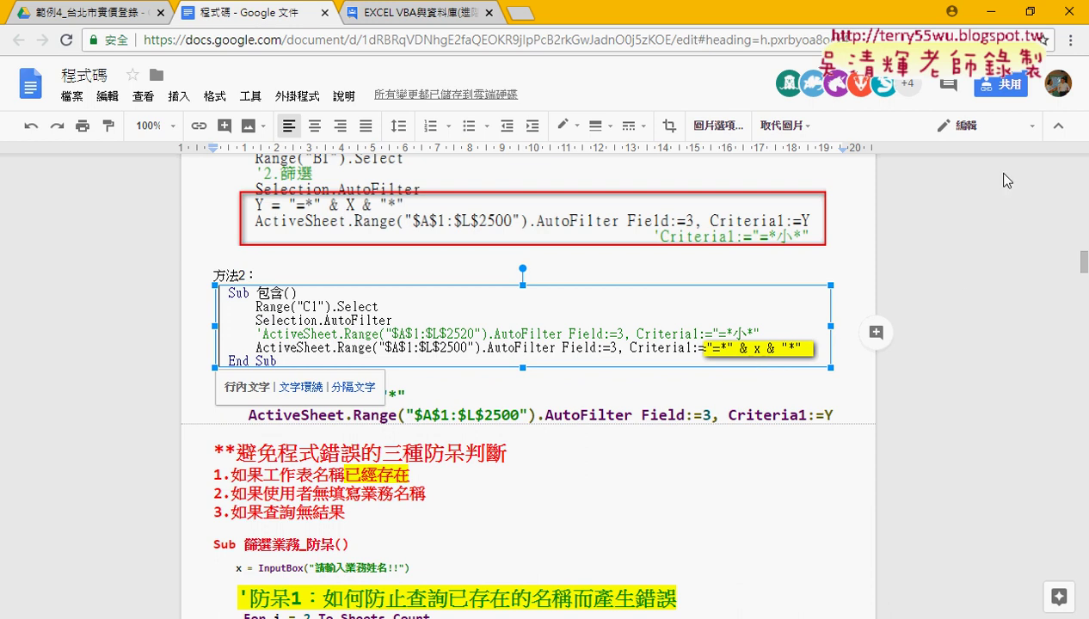
Back in the VBA editor, toggle a breakpoint on the wildcard ActiveSheet.Range AutoFilter line
left_click(989, 11)
scroll(477, 372, "down", 1)
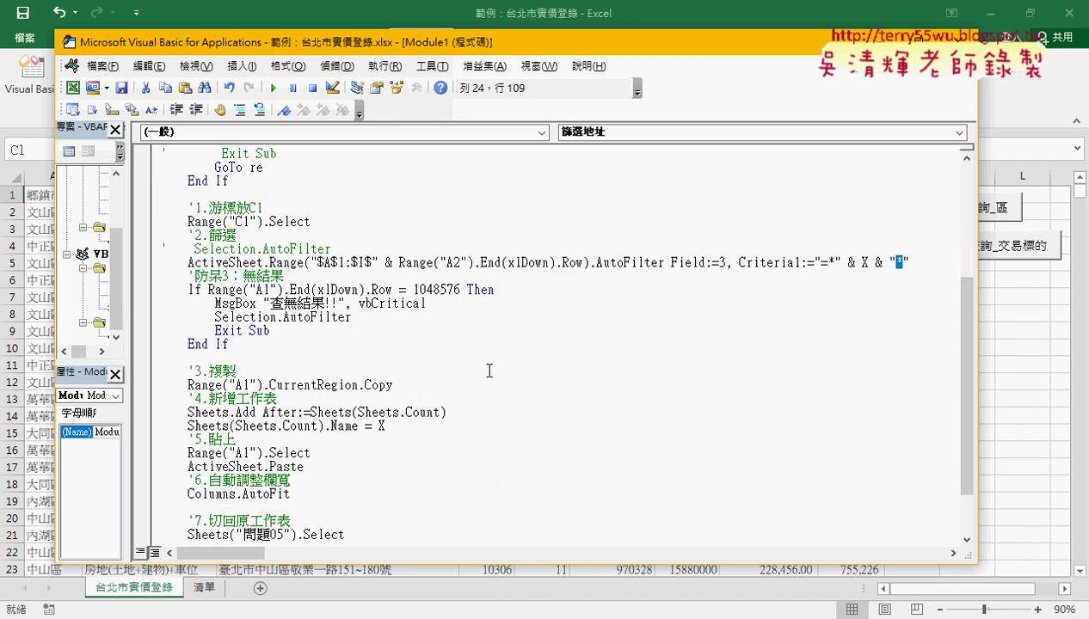
left_click(310, 289)
scroll(336, 368, "down", 2)
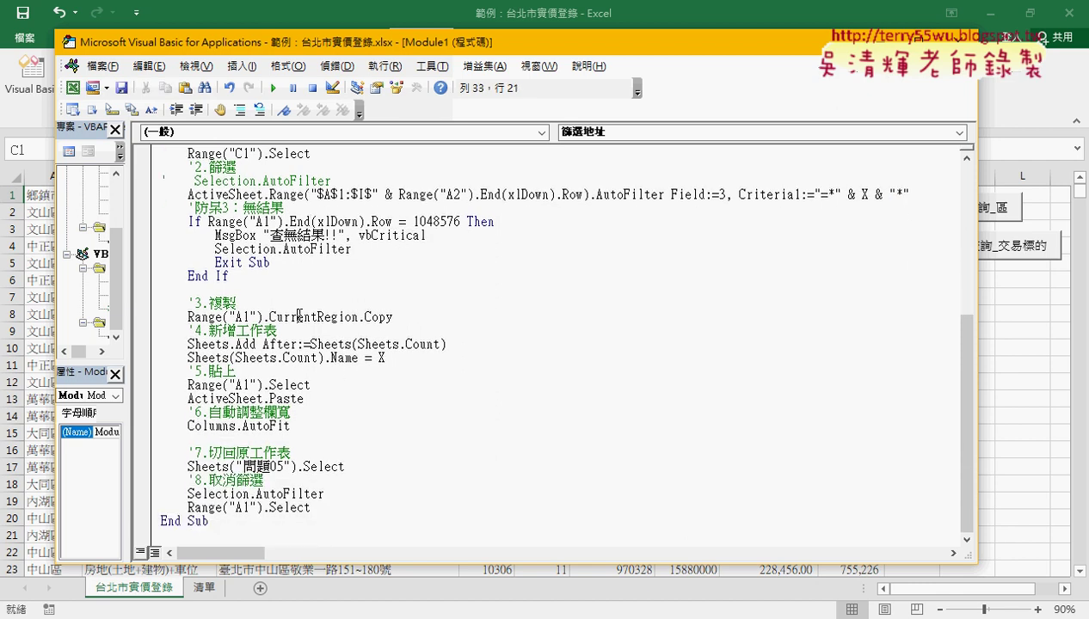
left_click(308, 368)
left_click(322, 410)
scroll(331, 404, "up", 7)
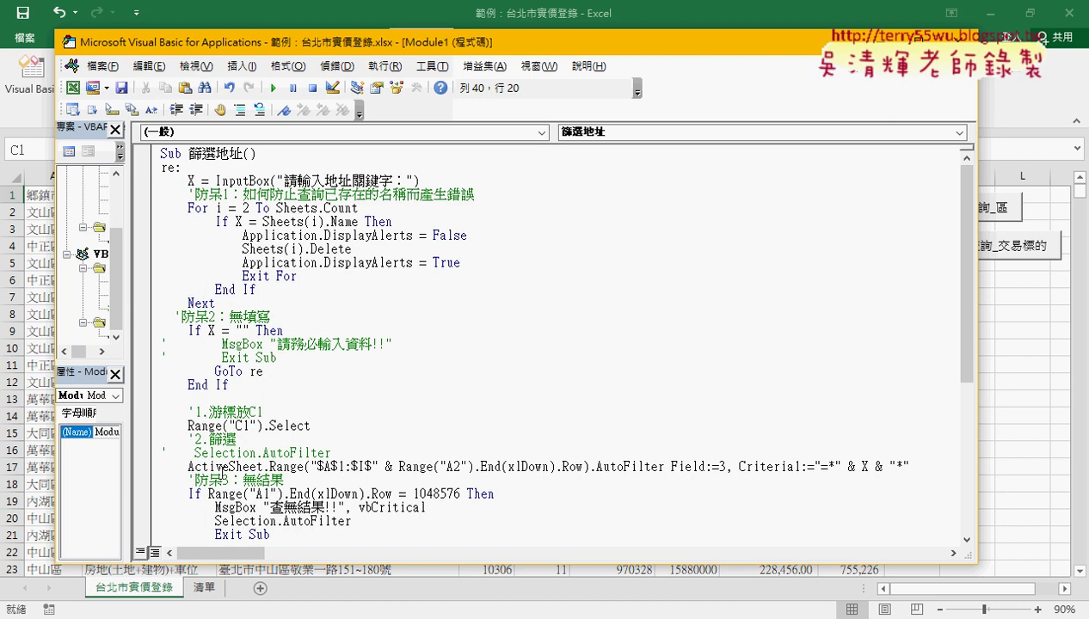
left_click(142, 467)
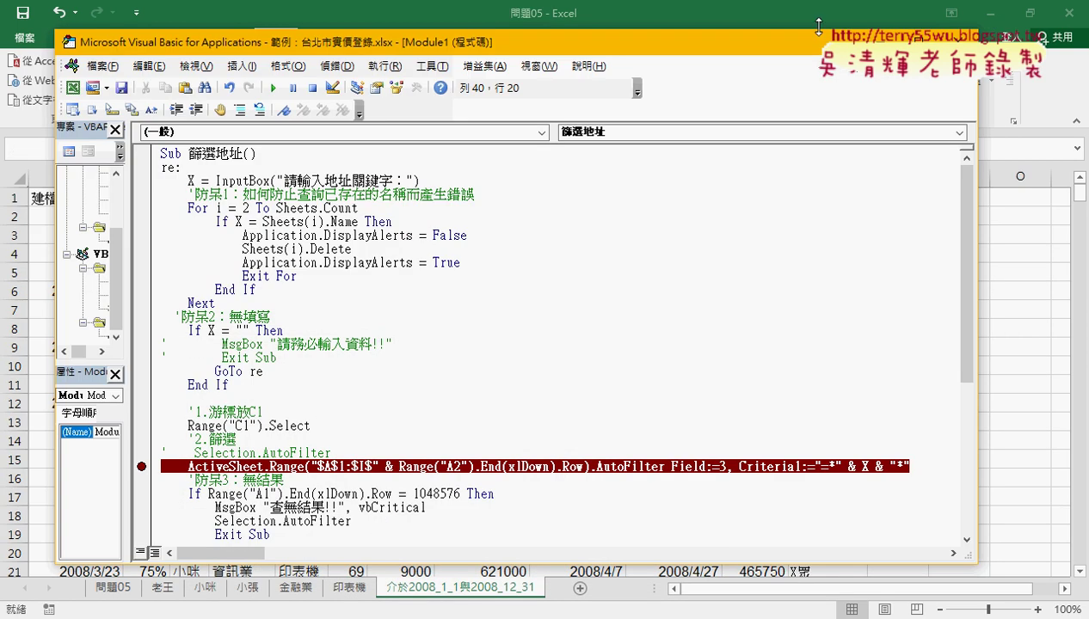
Return to the 範例 workbook and assign the 篩選地址 macro to the upper 批次查詢_區 button
left_click(878, 39)
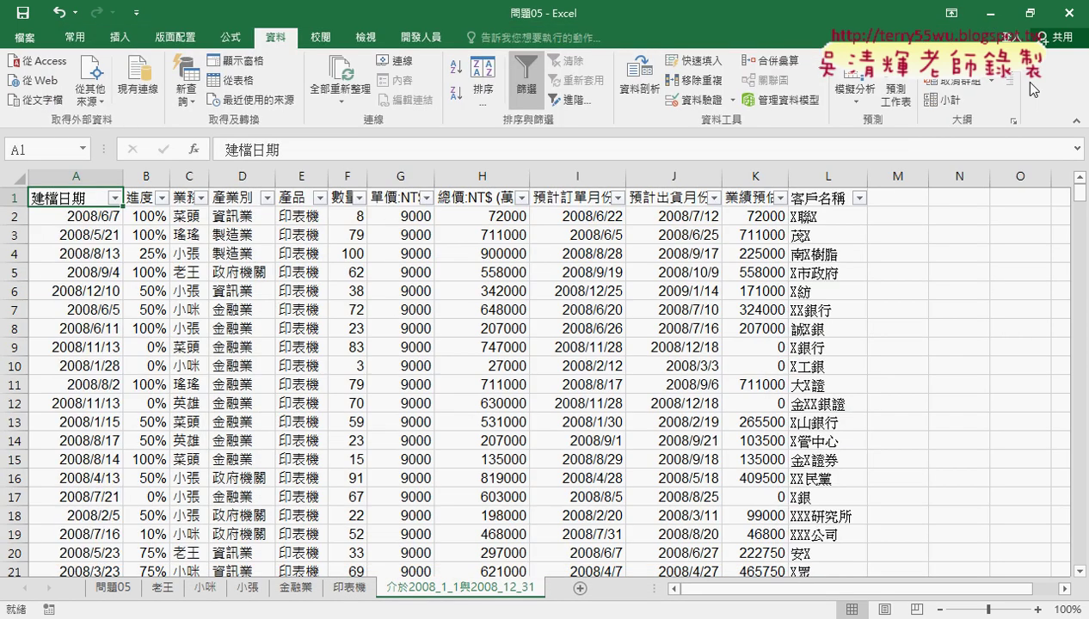
left_click(989, 12)
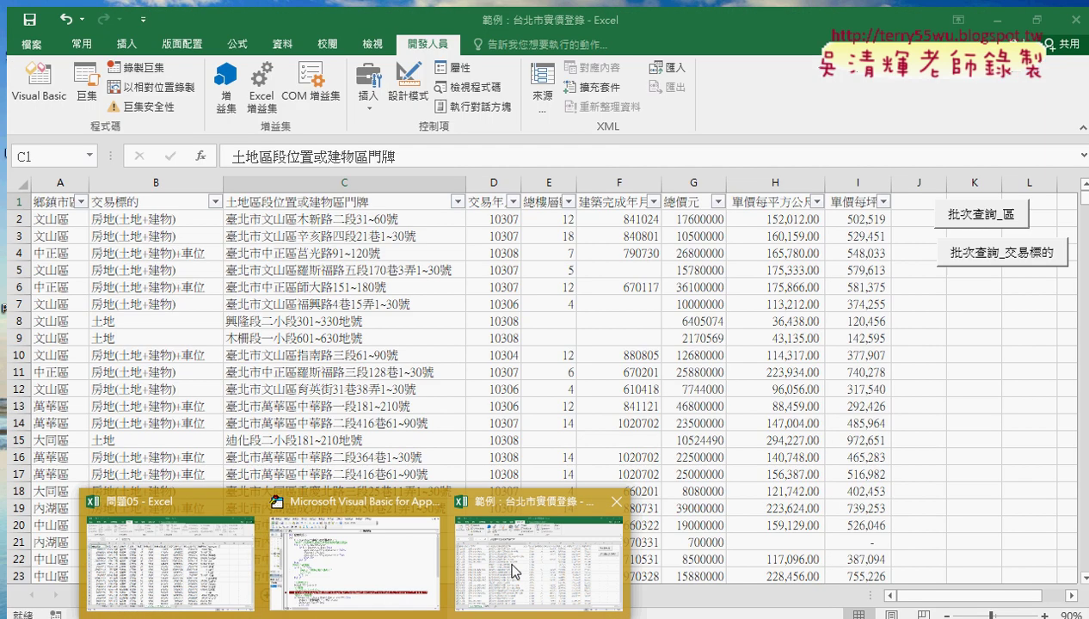
left_click(516, 560)
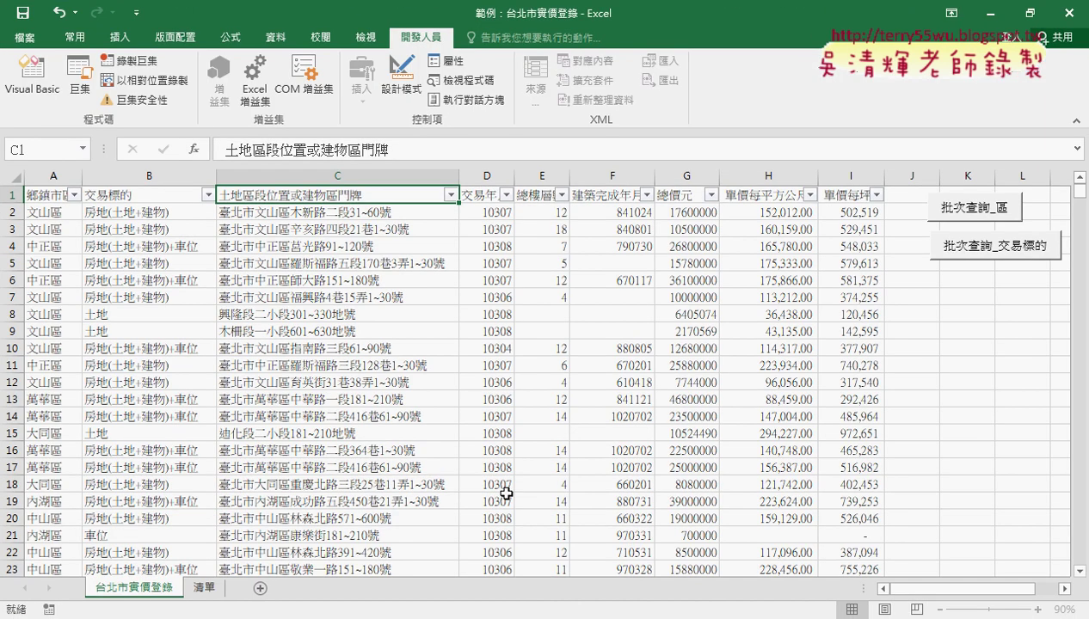
right_click(968, 214)
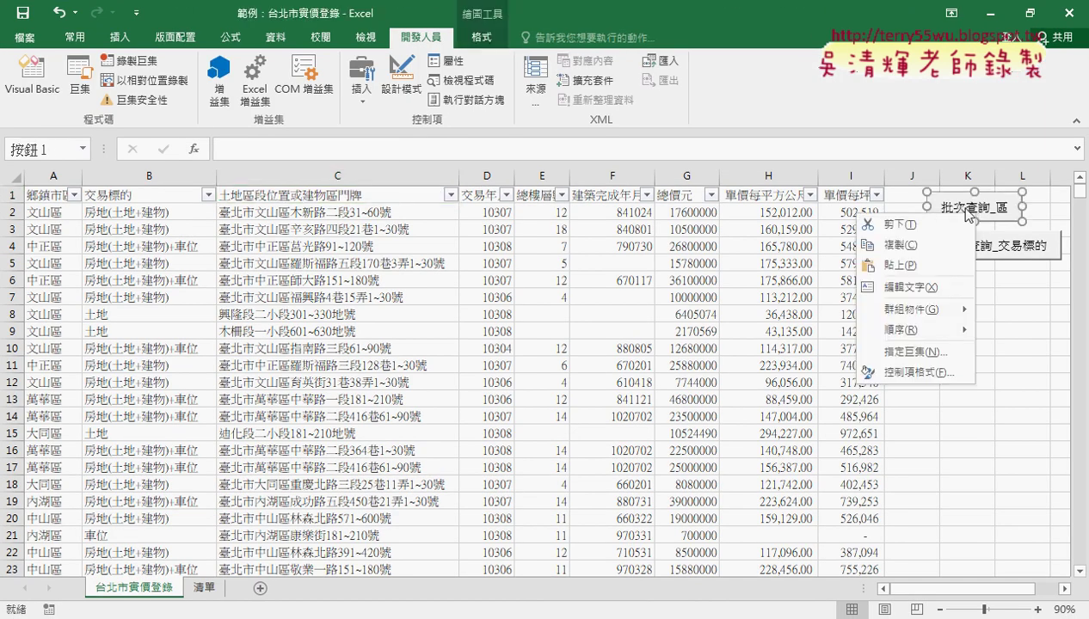
left_click(915, 352)
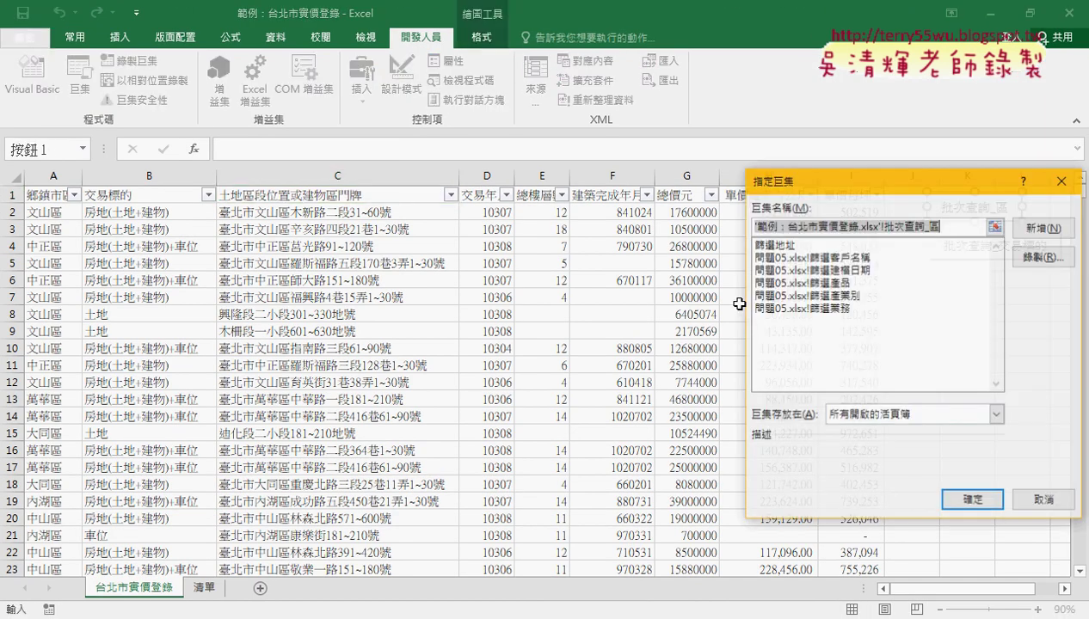
left_click(786, 245)
right_click(770, 226)
left_click(824, 258)
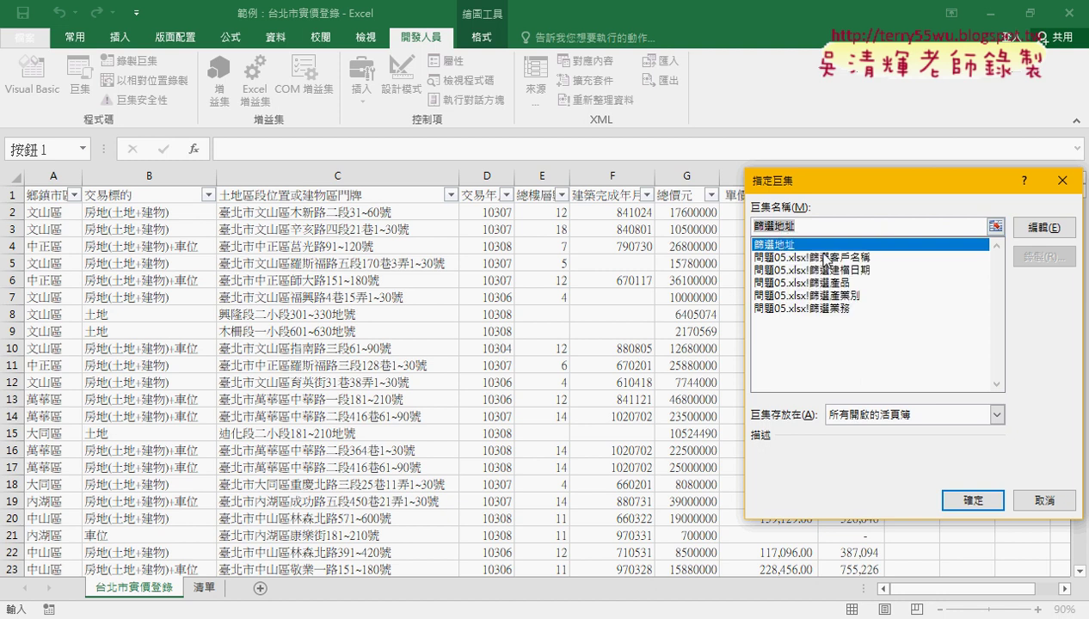
left_click(972, 500)
Change the button caption from 批次查詢_區 to 篩選地址, then run it
left_click(981, 204)
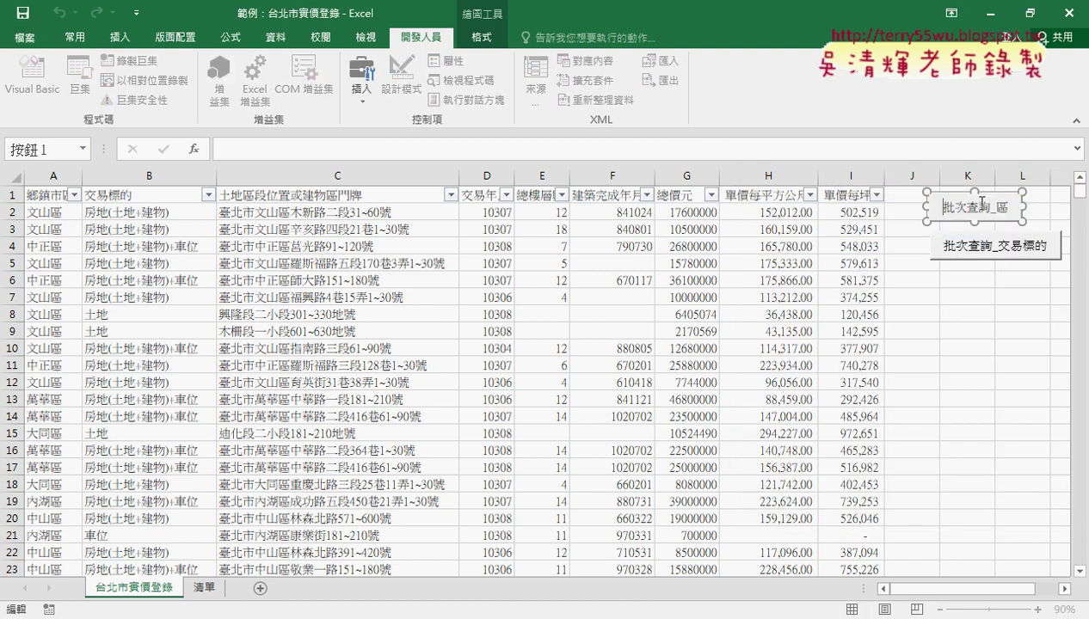
key("BackSpace")
key("BackSpace")
key("BackSpace")
key("Delete")
key("Delete")
key("Delete")
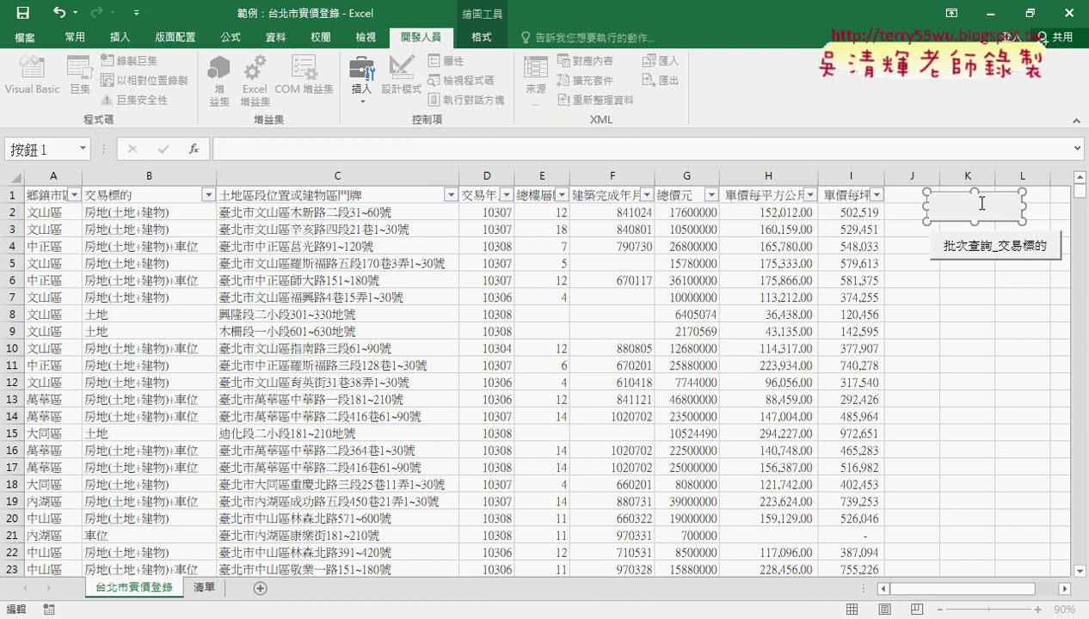
type("篩選地址")
left_click(960, 360)
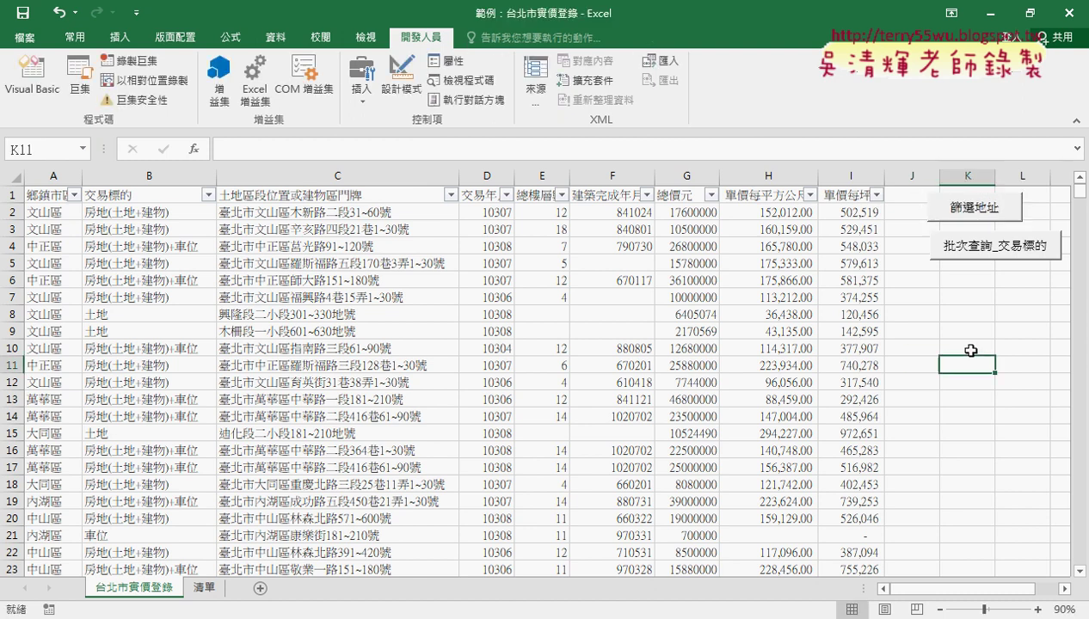
left_click(962, 215)
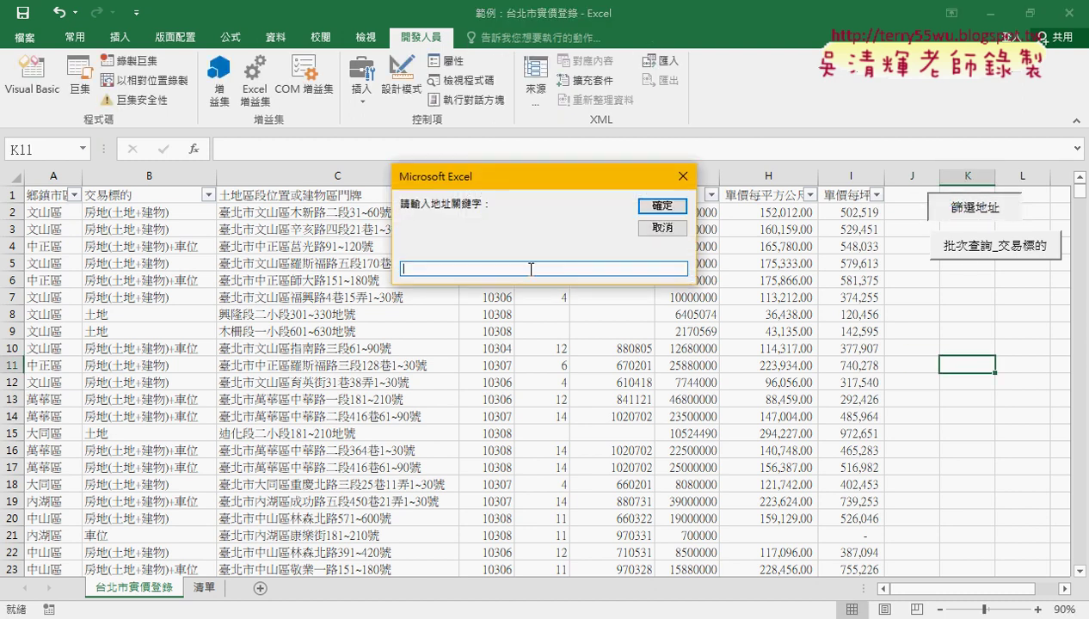
Enter 中華路 as the address keyword in the macro's input prompt
type(",")
key("BackSpace")
type("中")
type("華")
key("Return")
type("路")
key("Return")
Submit 中華路 and step over the AutoFilter line, leaving 10 of 948 rows shown
left_click(663, 207)
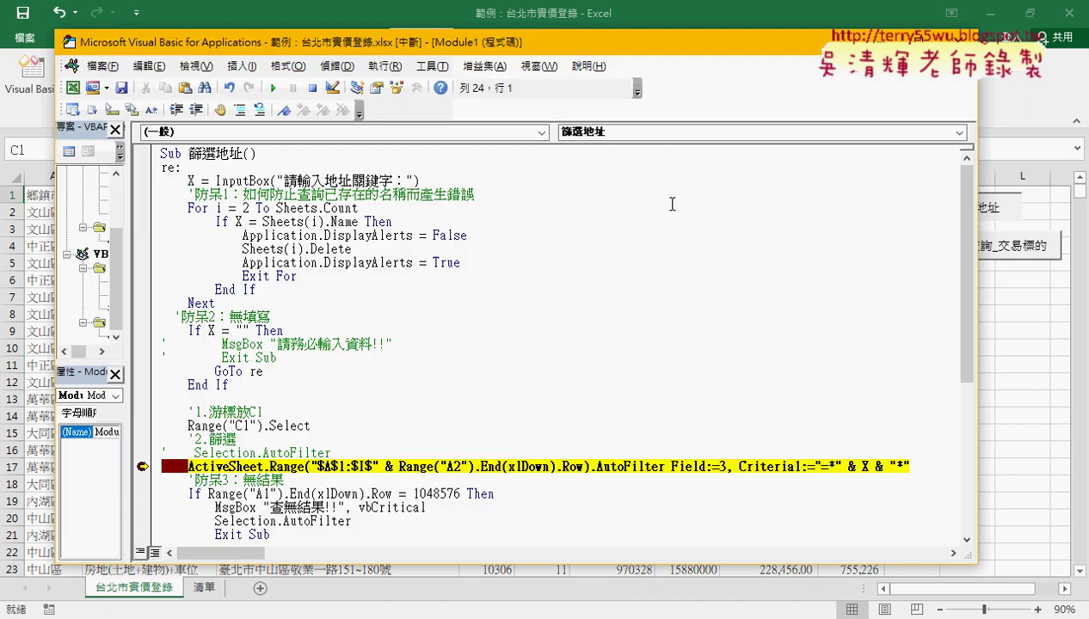
scroll(531, 225, "down", 2)
left_click_drag(509, 48, 916, 54)
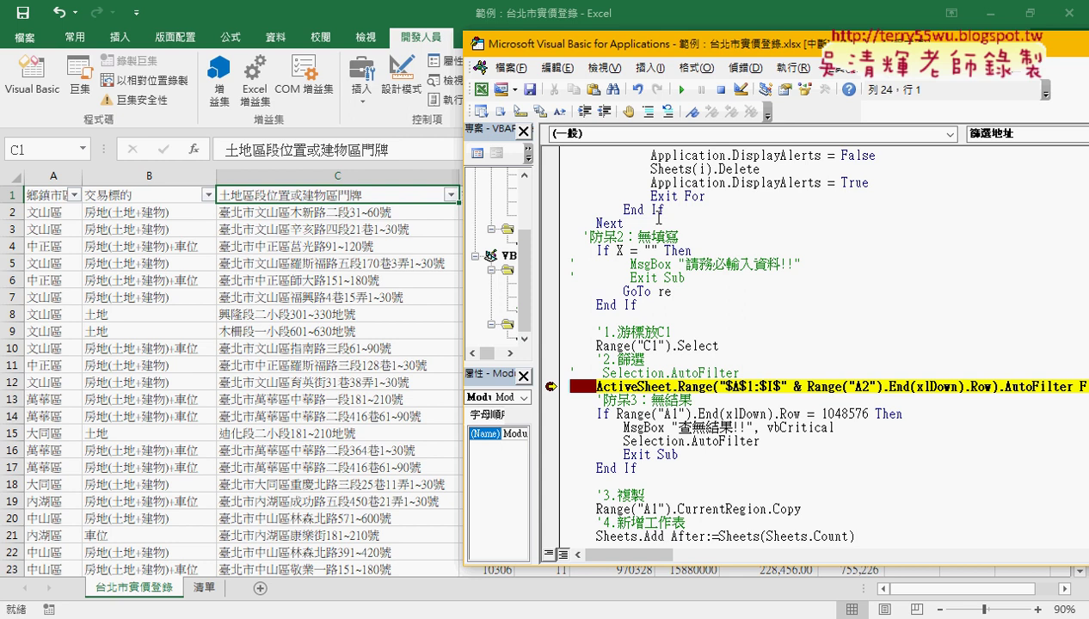
left_click_drag(690, 42, 529, 40)
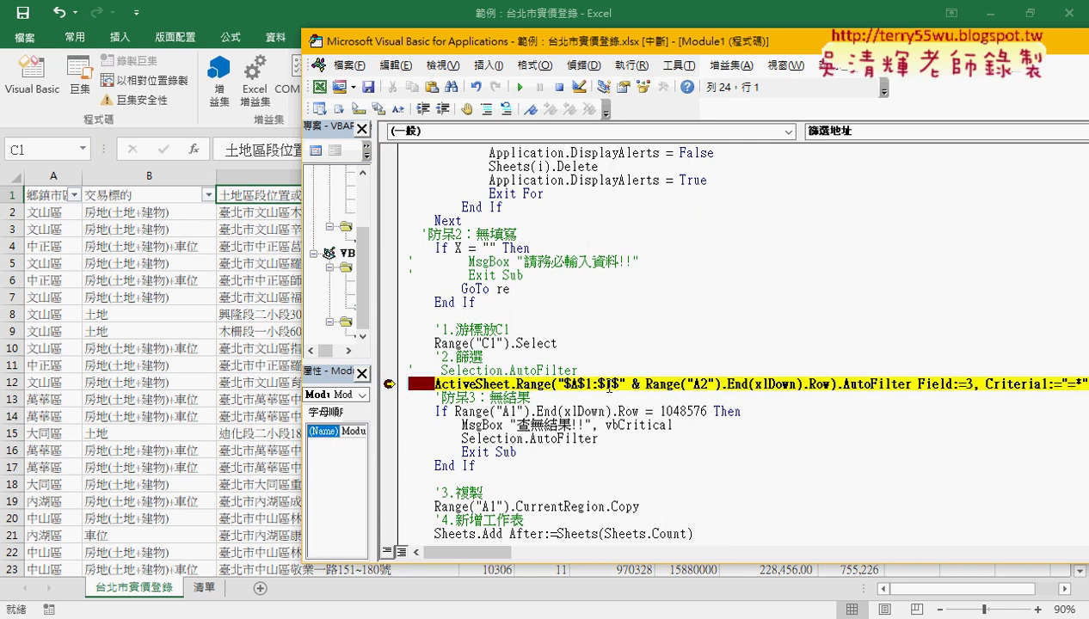
key("F8")
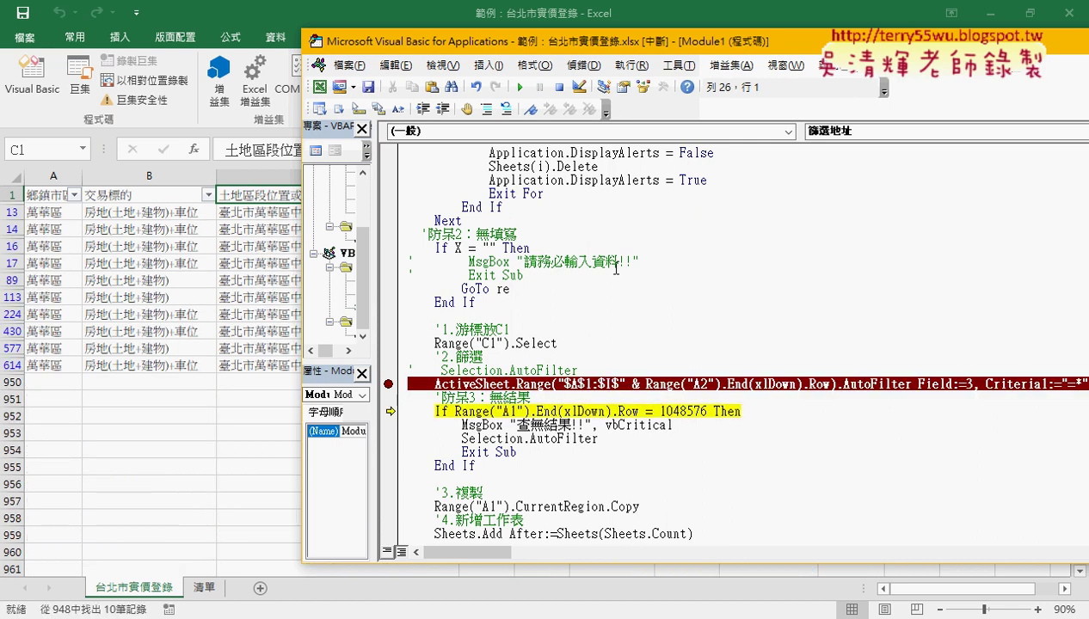
left_click_drag(612, 45, 750, 55)
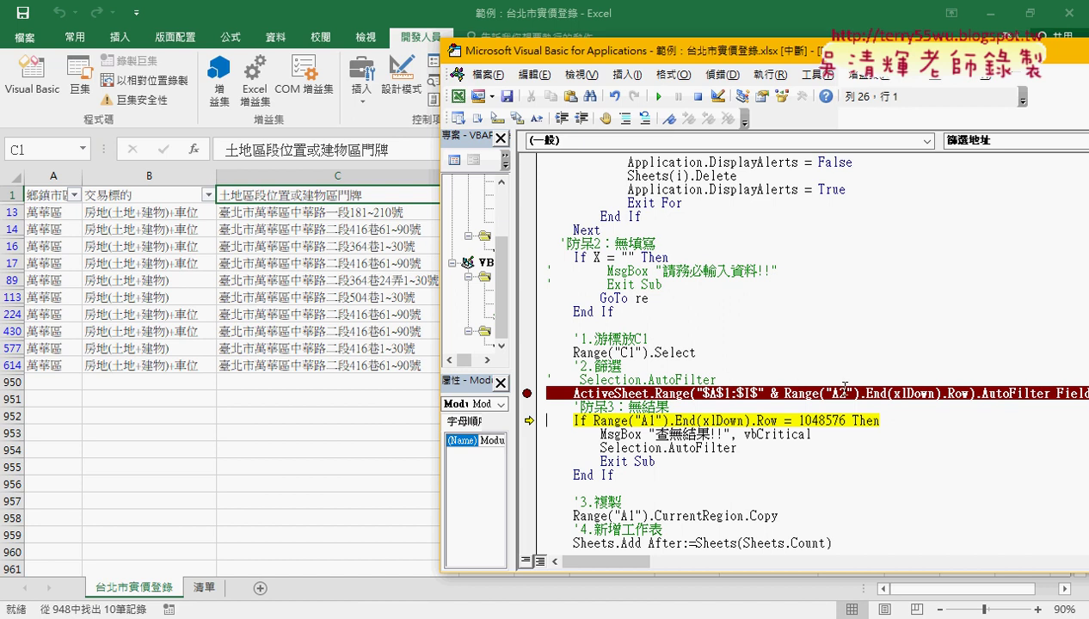
Step through copying the filtered rows and pasting them into a new sheet named 中華路
key("F8")
key("F8")
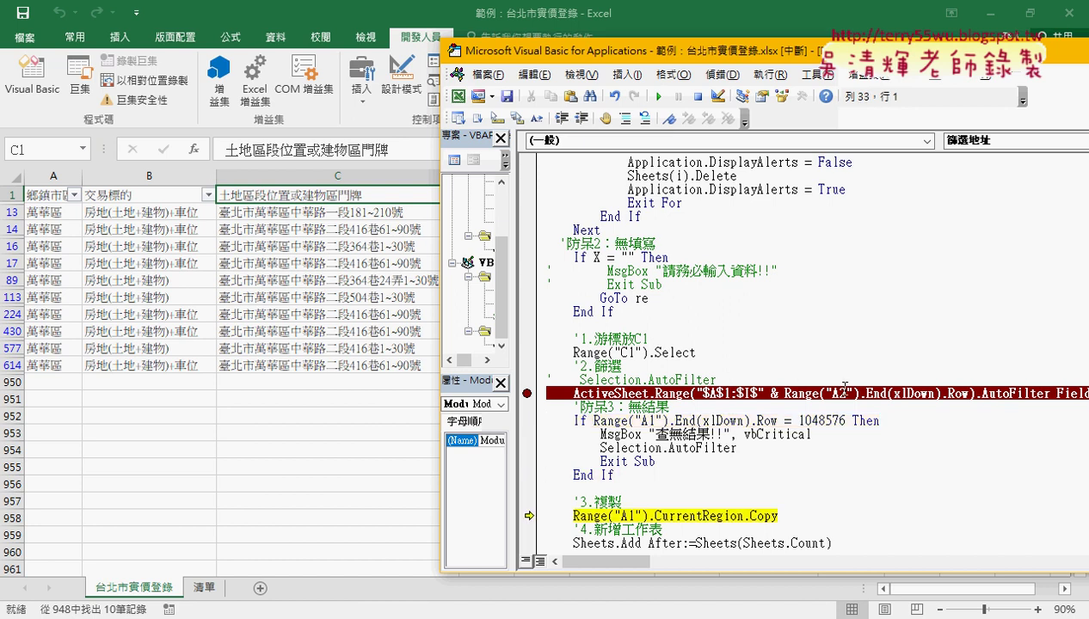
key("F8")
key("F8")
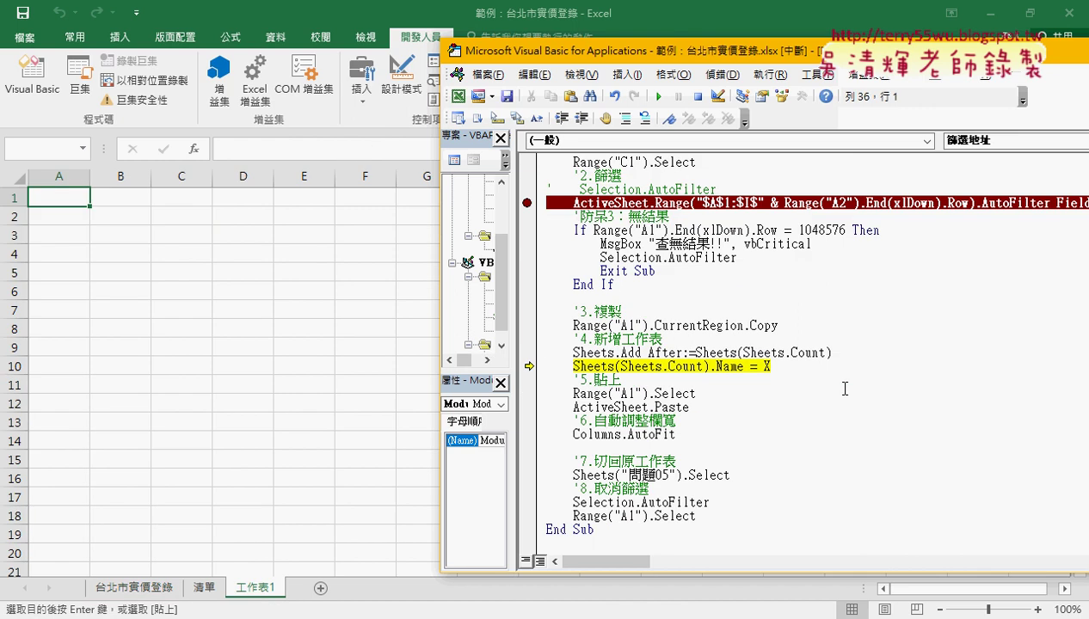
key("F8")
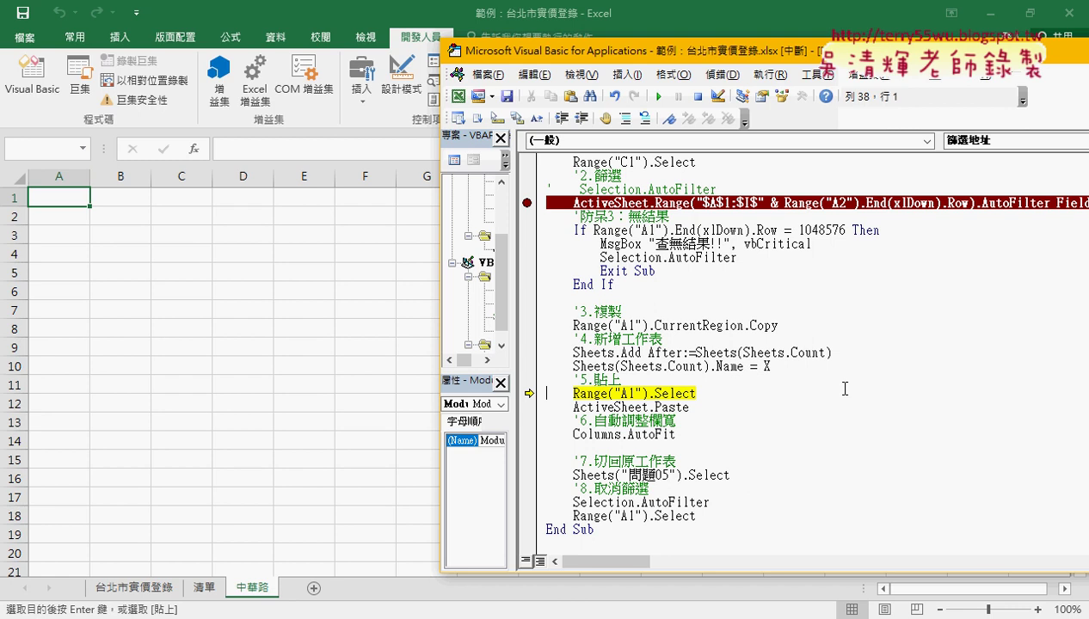
key("F8")
key("F8")
key("F8")
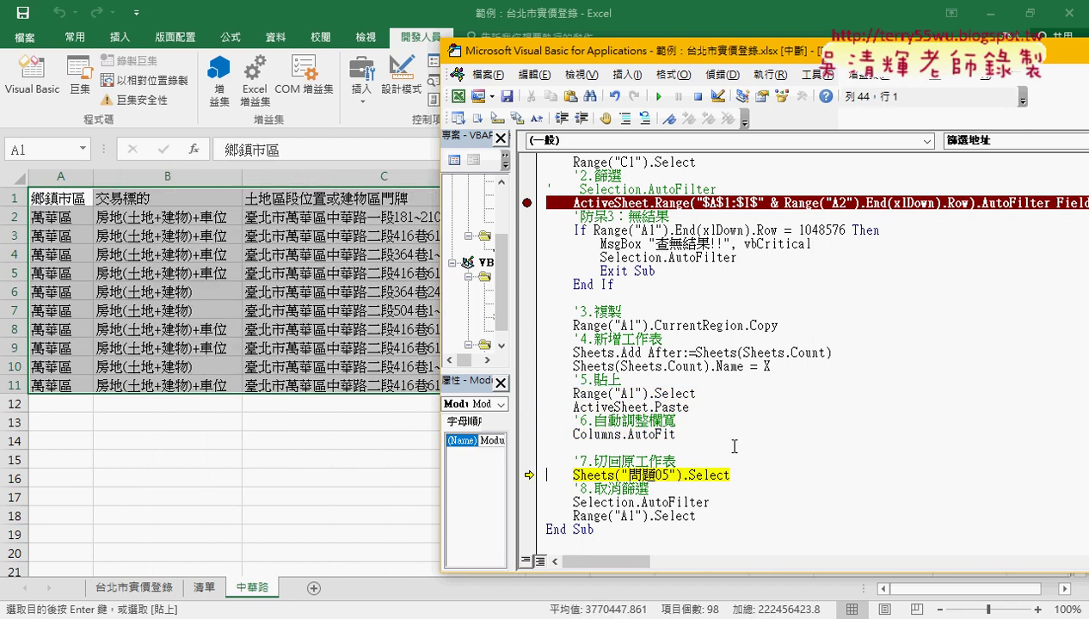
Replace "問題05" with 1 in the Sheets line and step through to End Sub
left_click_drag(677, 475, 621, 475)
mouse_move(647, 482)
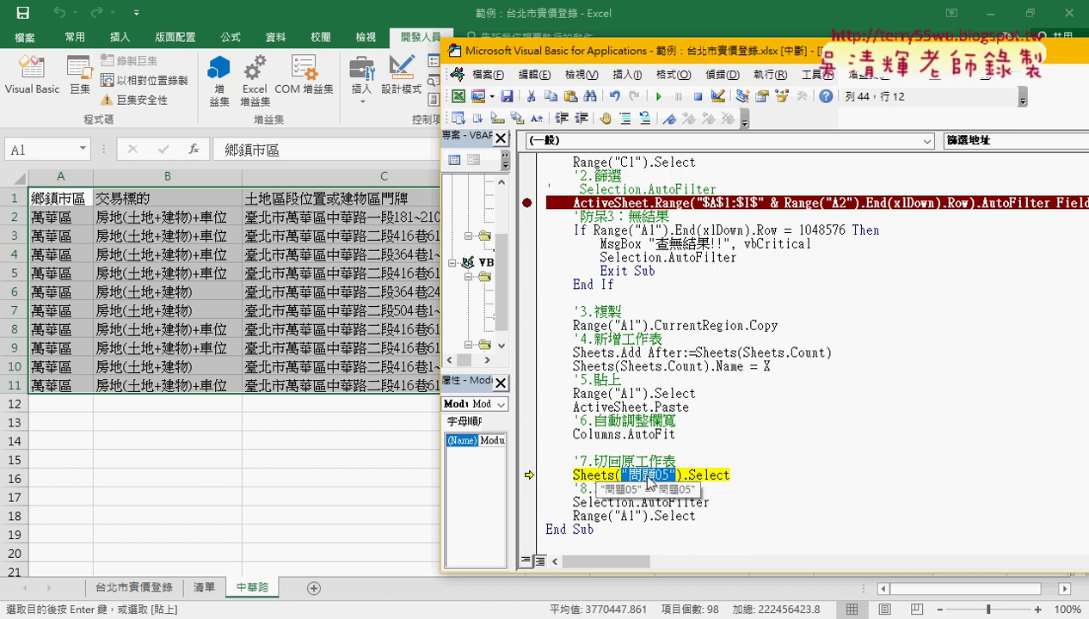
type("1")
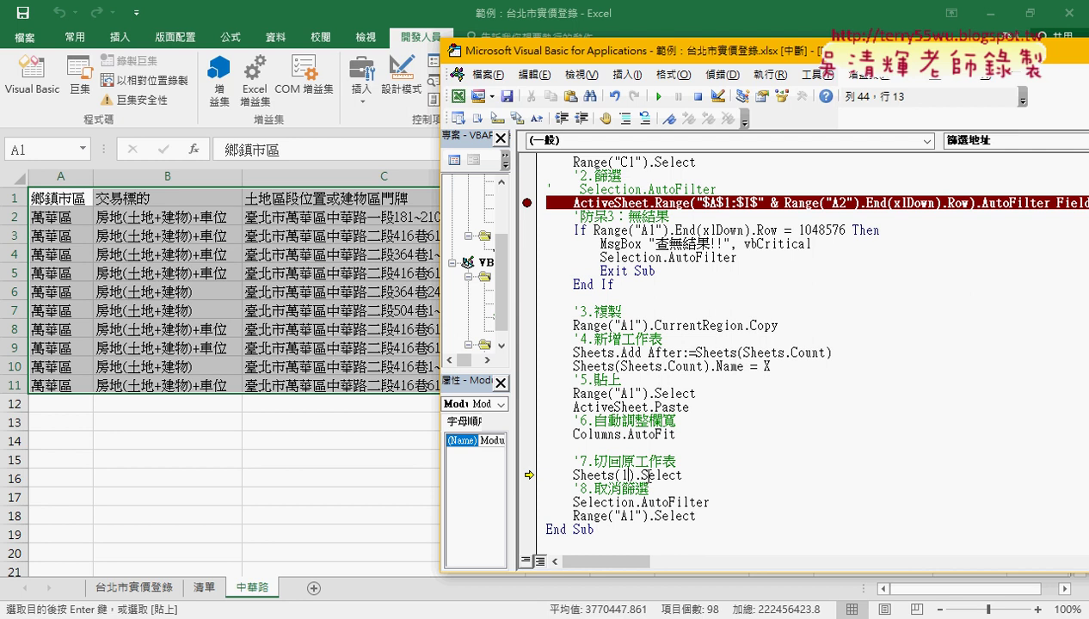
key("F8")
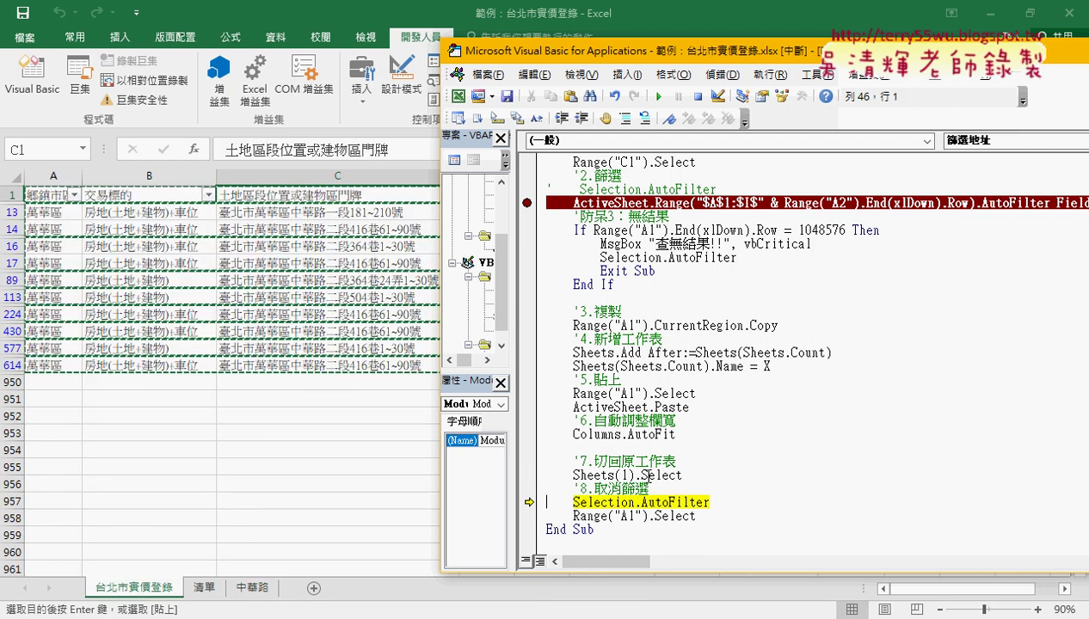
key("F8")
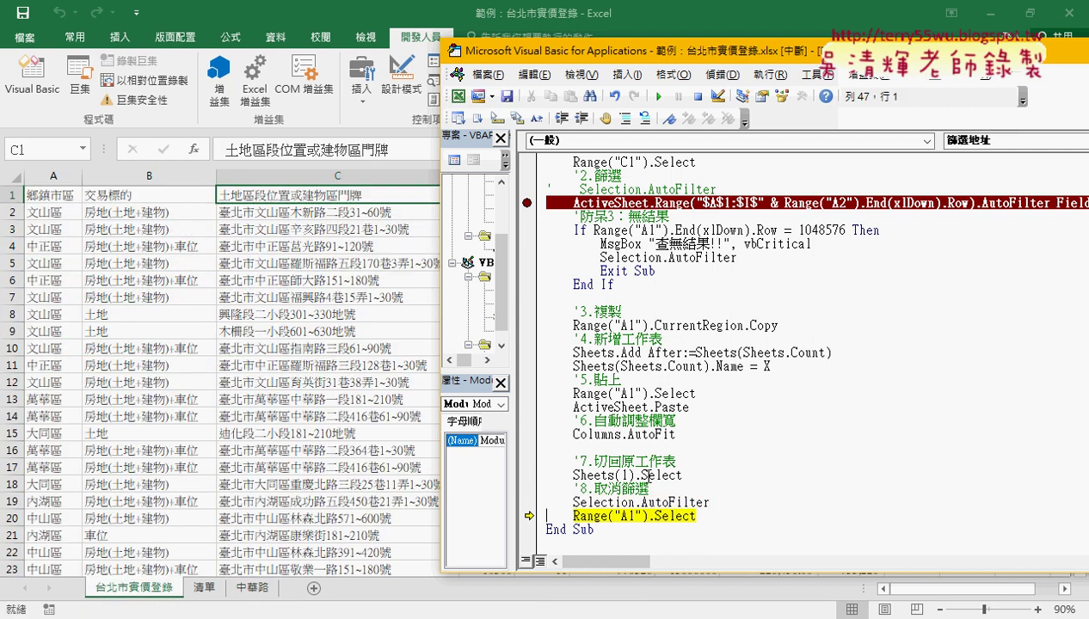
key("F8")
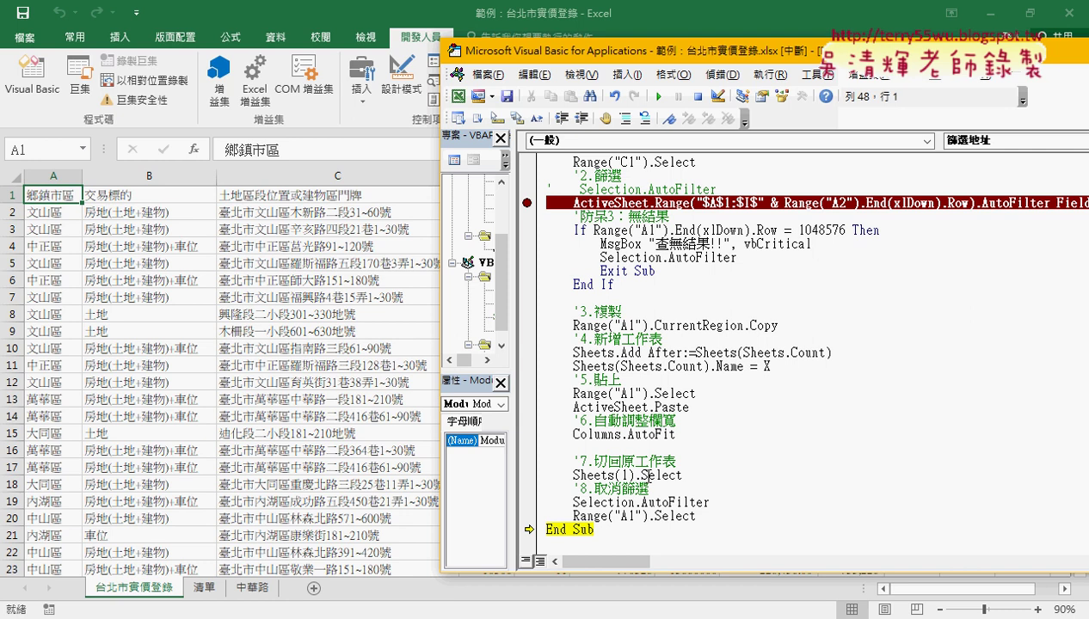
key("F8")
left_click(336, 399)
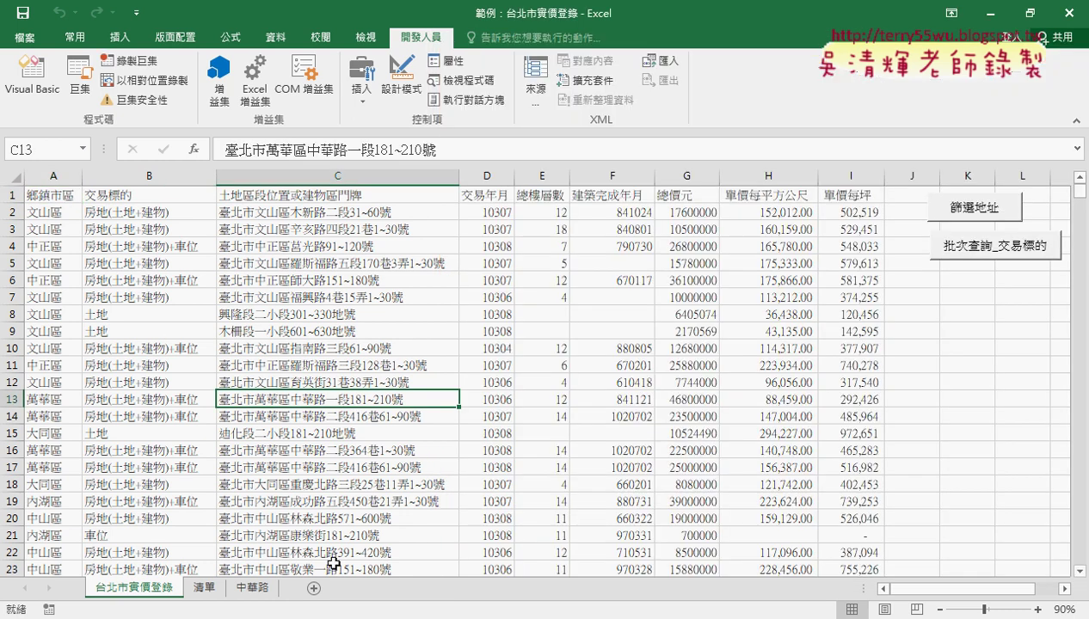
left_click(256, 593)
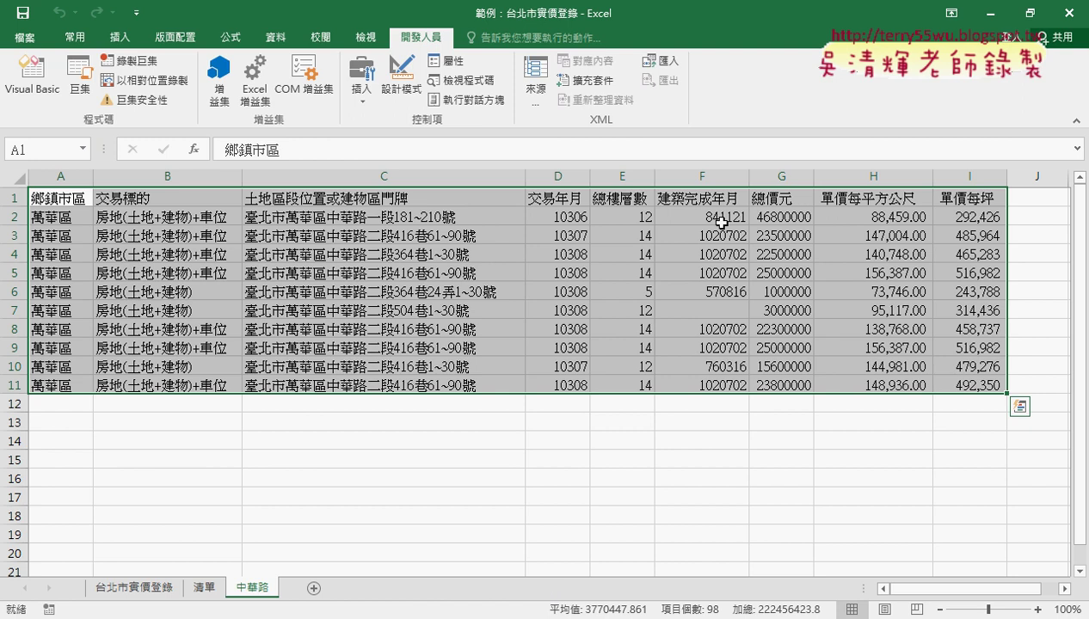
left_click(773, 177)
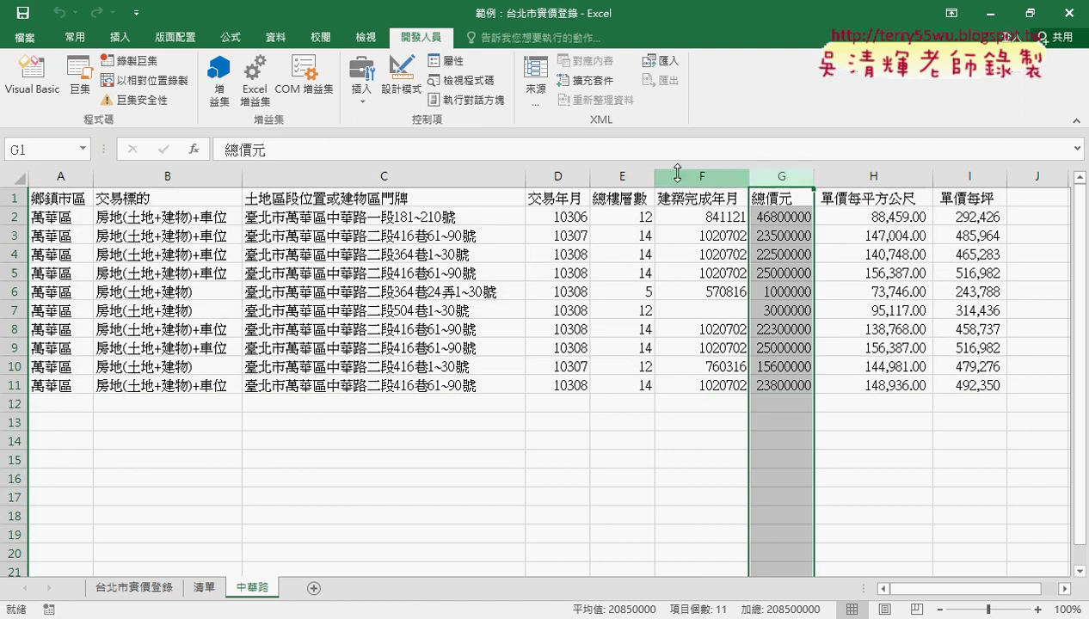
left_click(75, 38)
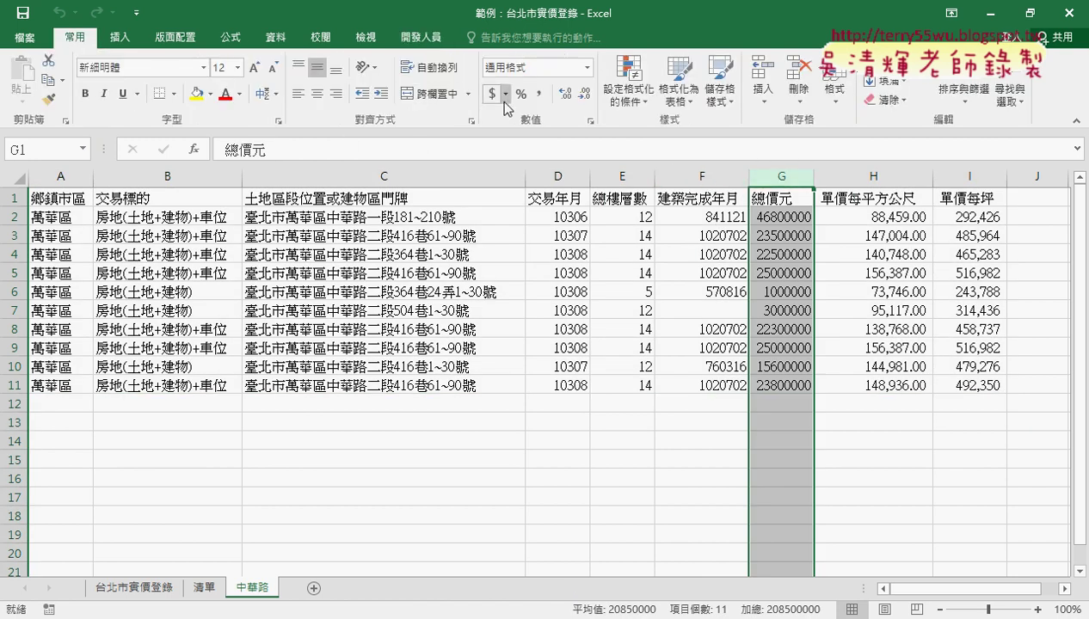
left_click(536, 97)
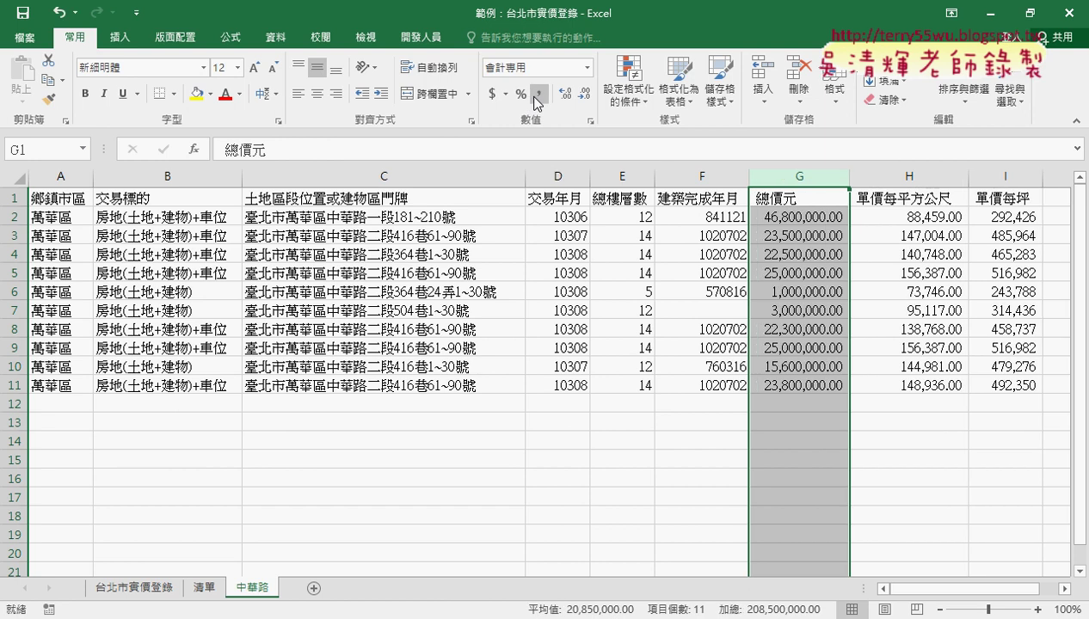
left_click(583, 98)
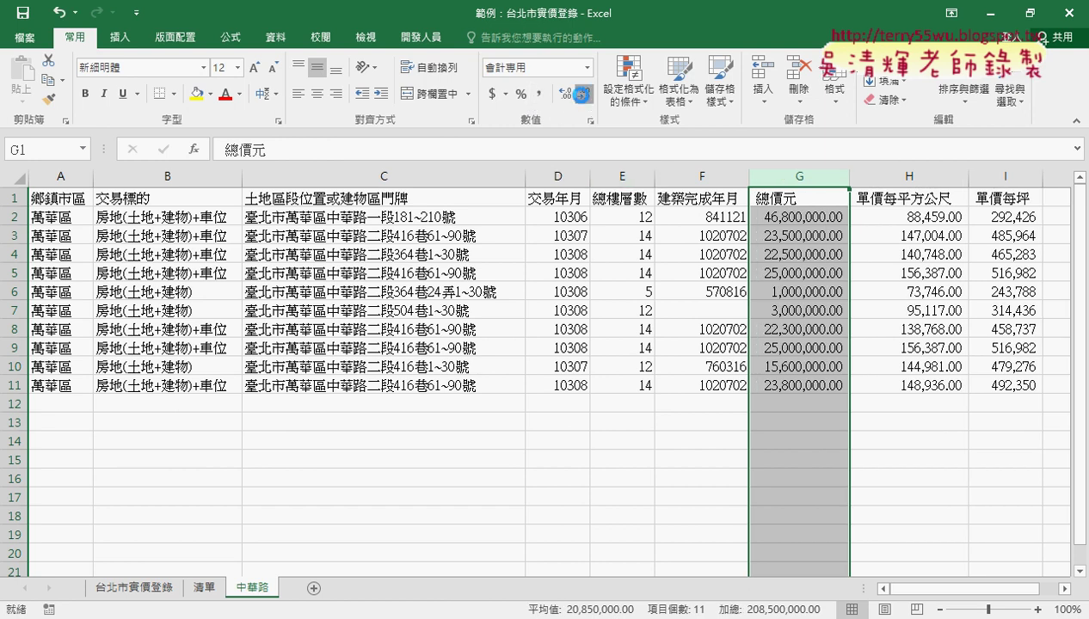
left_click(583, 98)
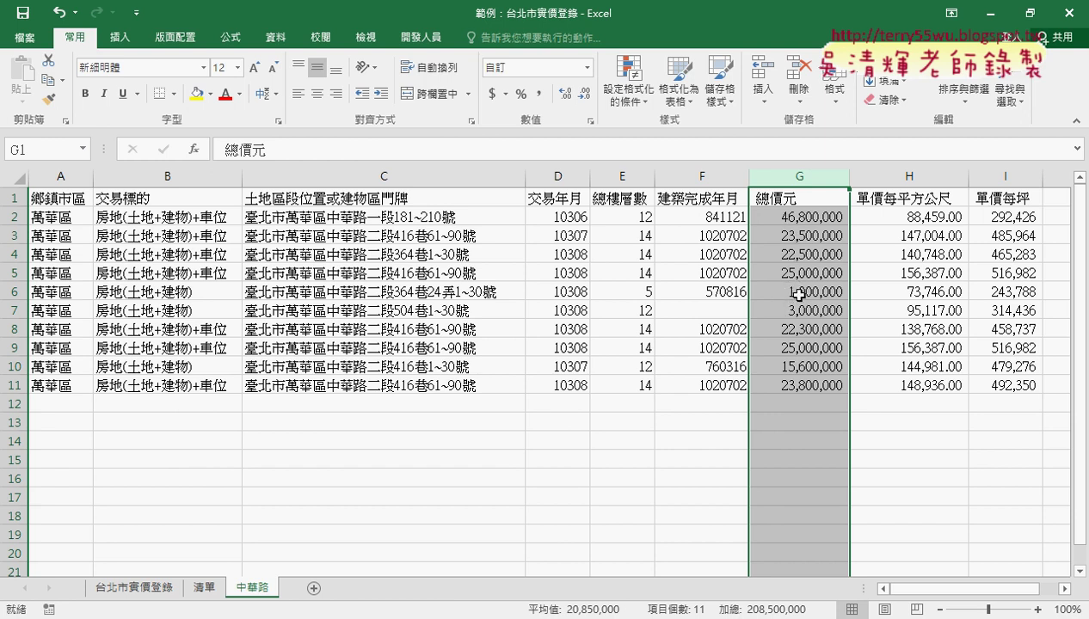
left_click_drag(799, 298, 798, 310)
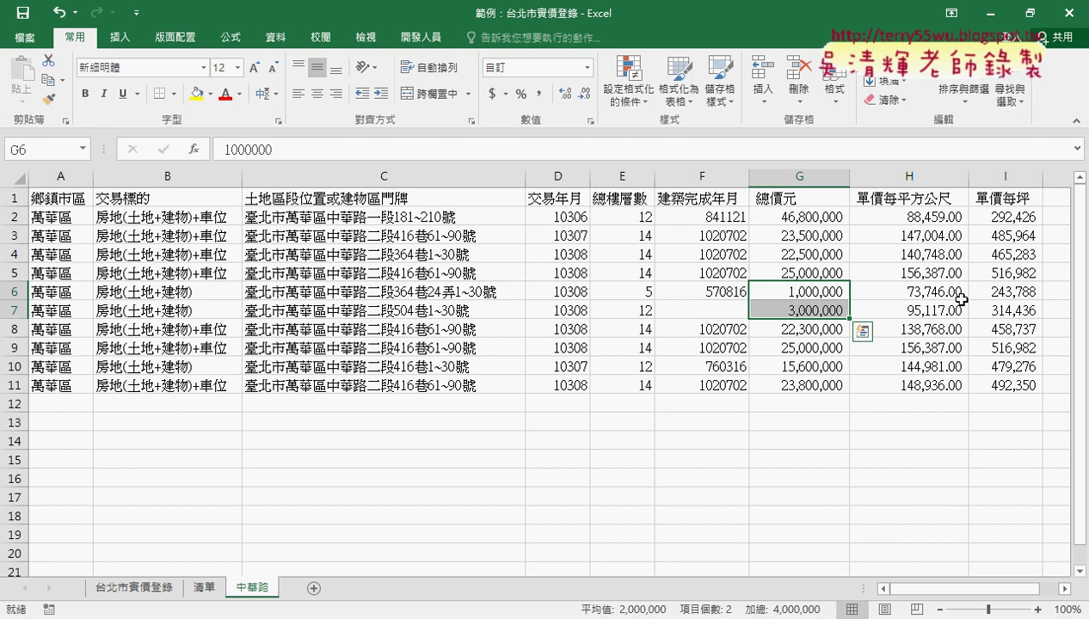
left_click(723, 296)
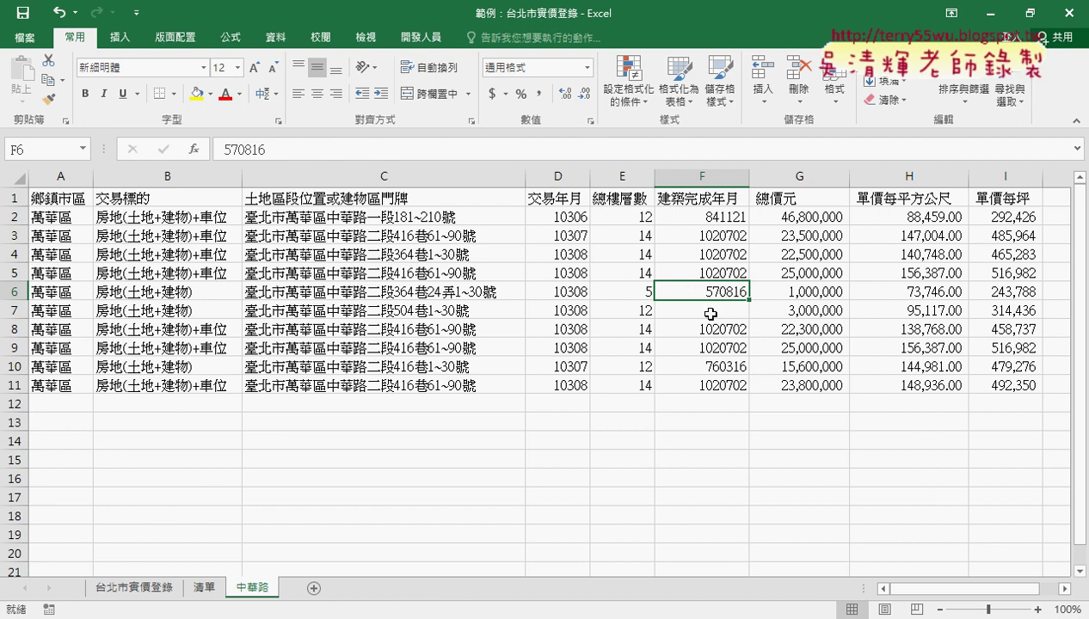
left_click(710, 314)
left_click(774, 312)
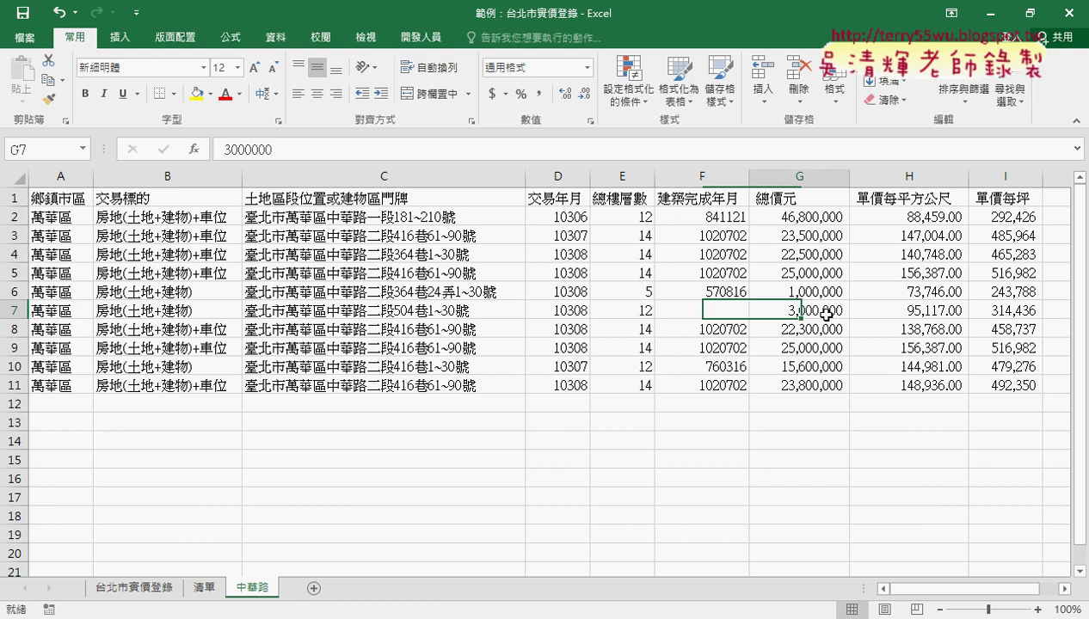
left_click(829, 293)
left_click(816, 312)
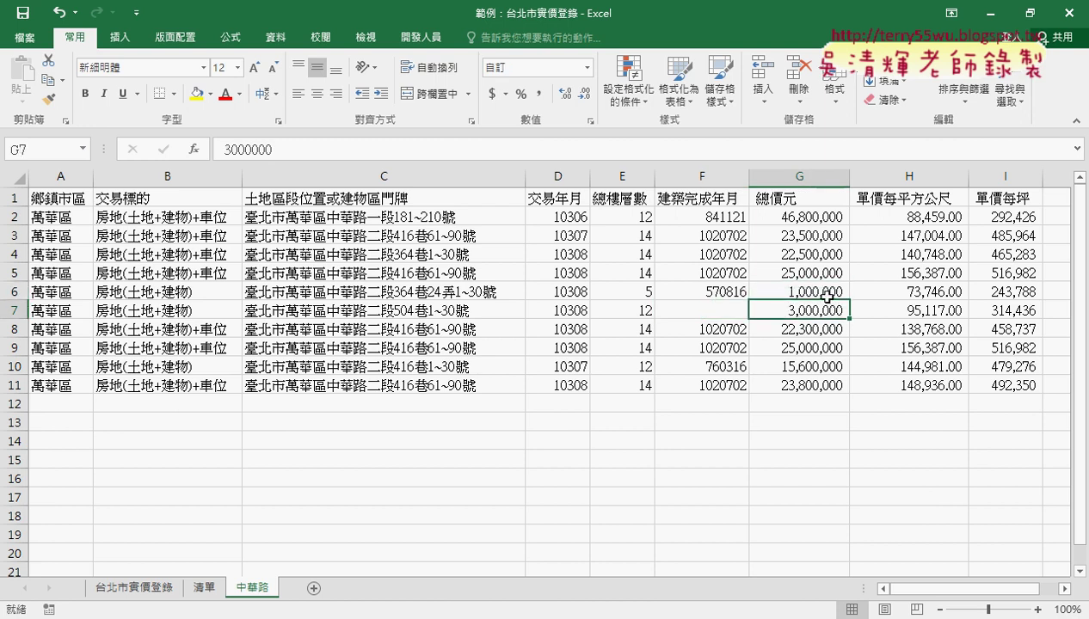
left_click(817, 294)
left_click_drag(823, 219, 821, 384)
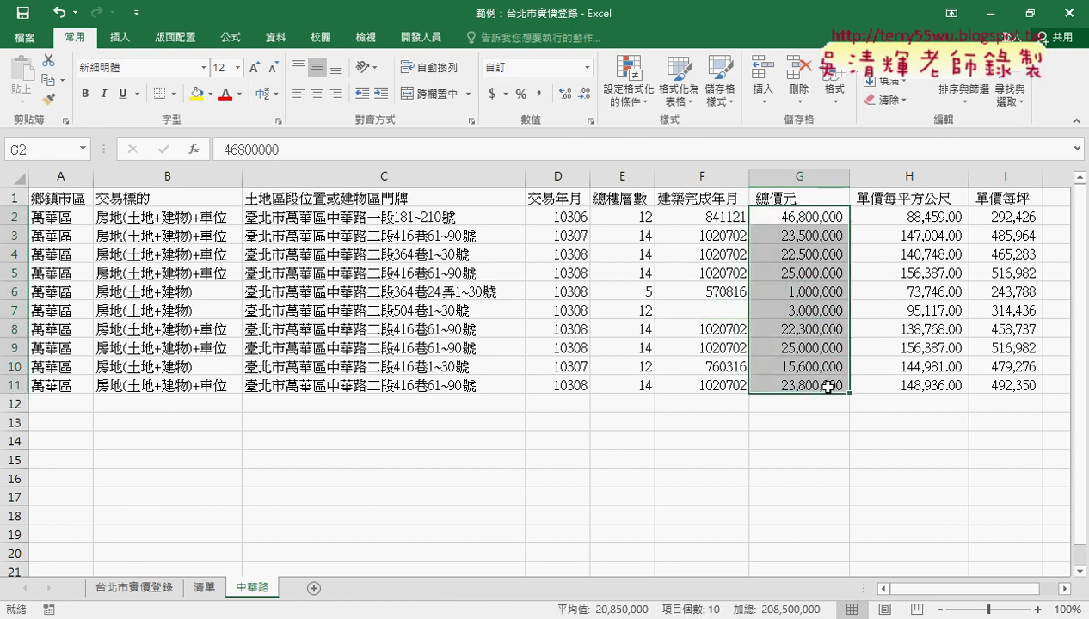
left_click(811, 366)
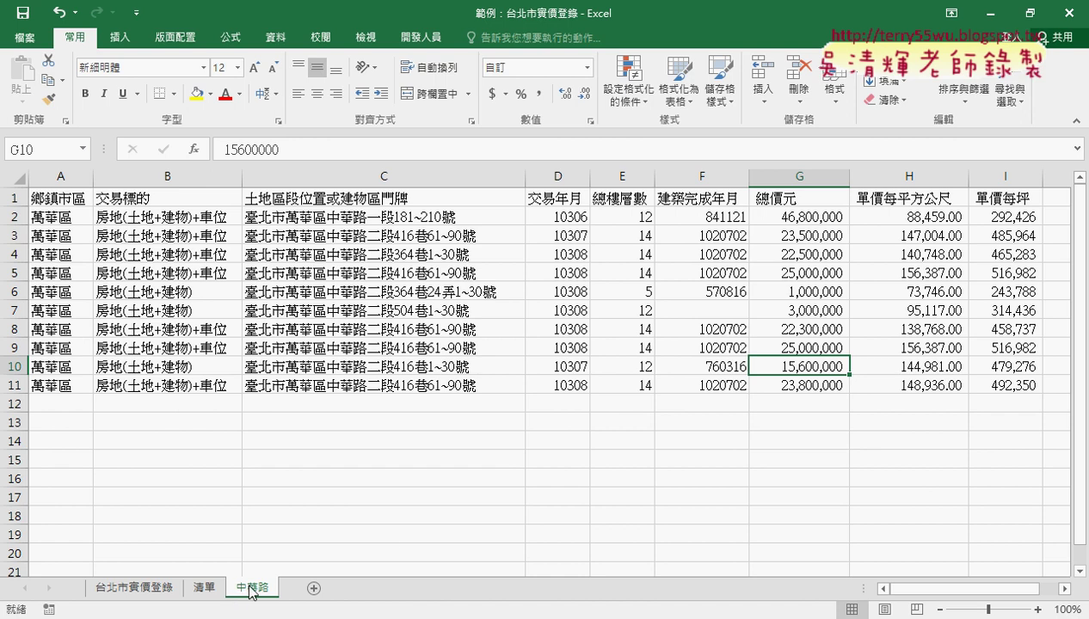
Run 篩選地址 on 台北市實價登錄 with keyword 辛亥路, clear the breakpoint, and continue to finish
left_click(169, 594)
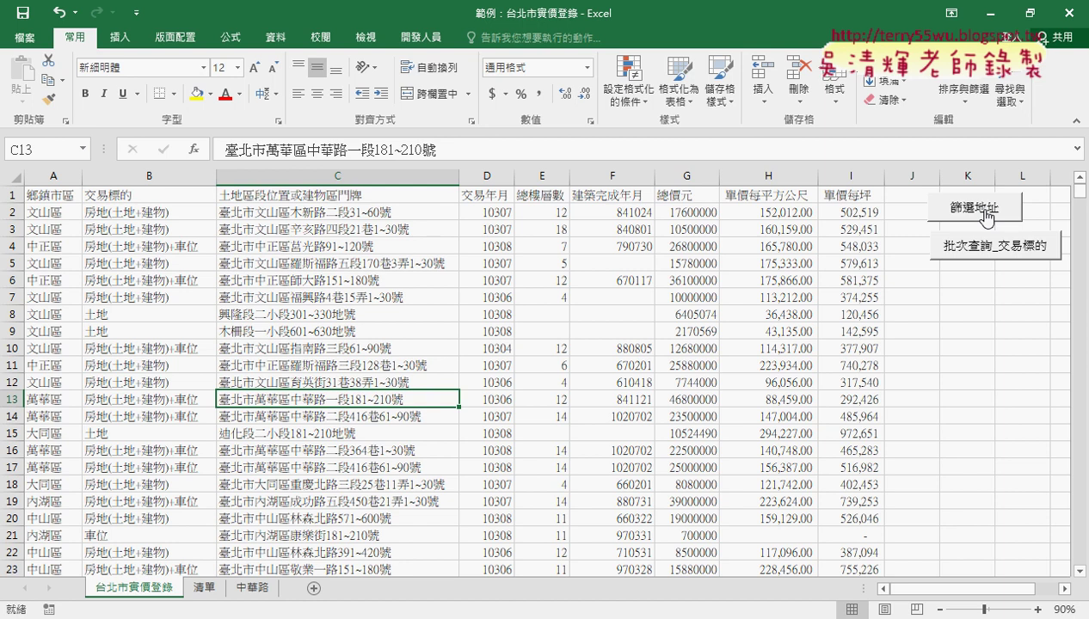
left_click(987, 217)
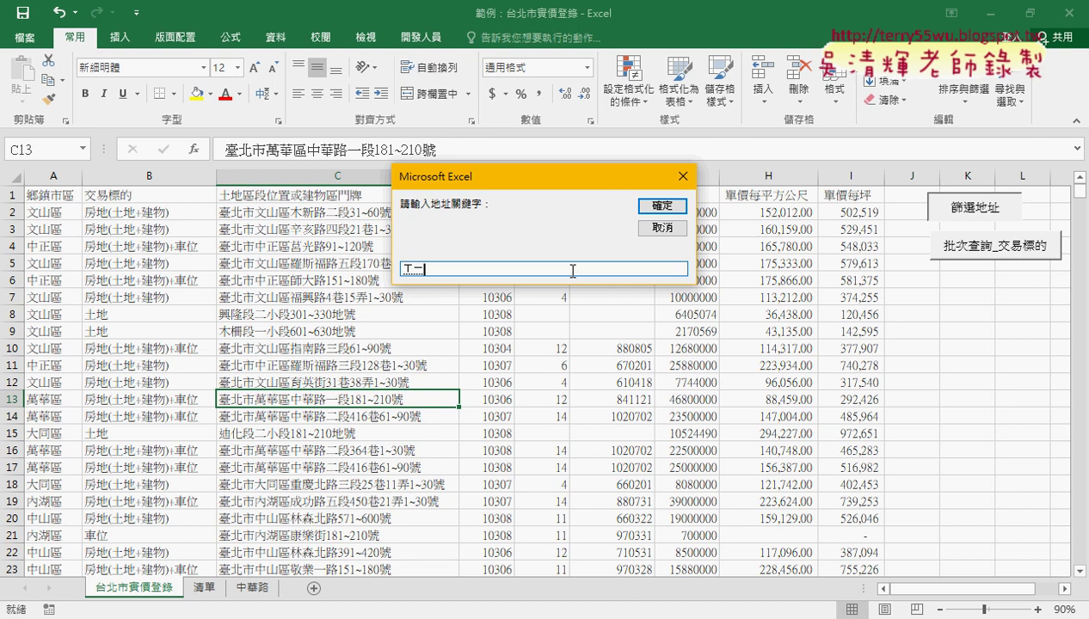
type("新")
type("ㄈ")
type("ㄢ亥")
type("路")
key("Return")
left_click(658, 205)
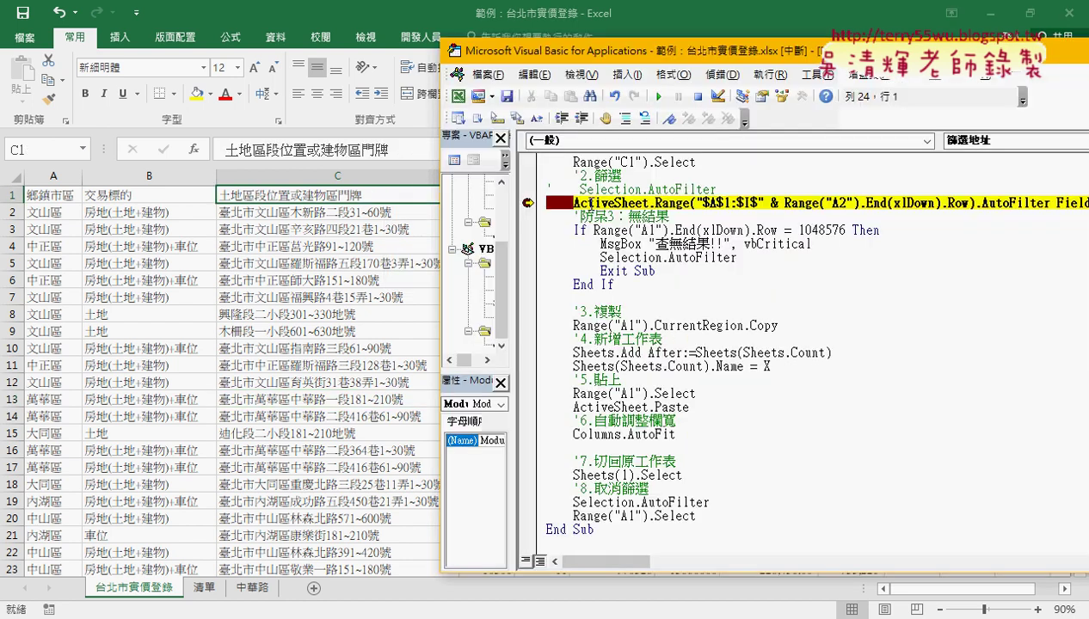
key("F9")
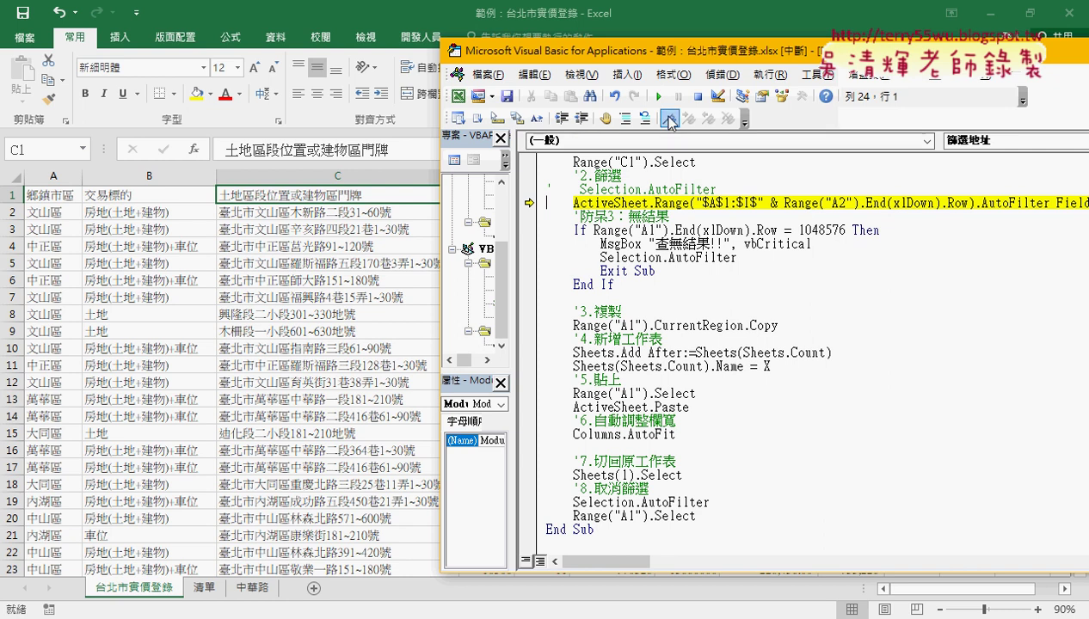
left_click(660, 97)
Format the 辛亥路 sheet's 總價元 column G with comma style and no decimals
left_click(636, 29)
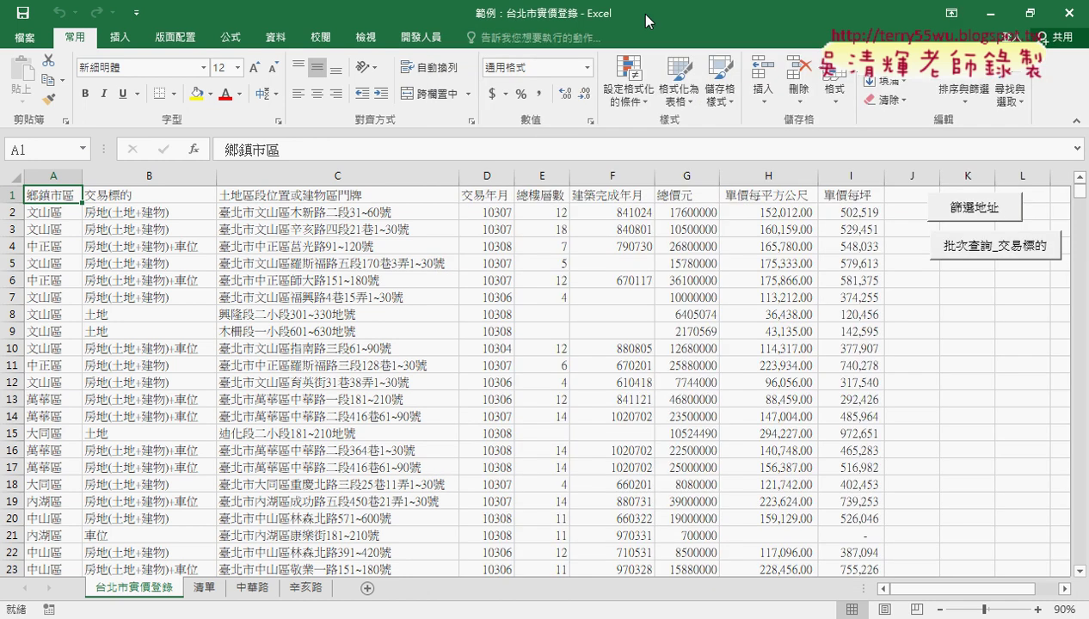
left_click(305, 588)
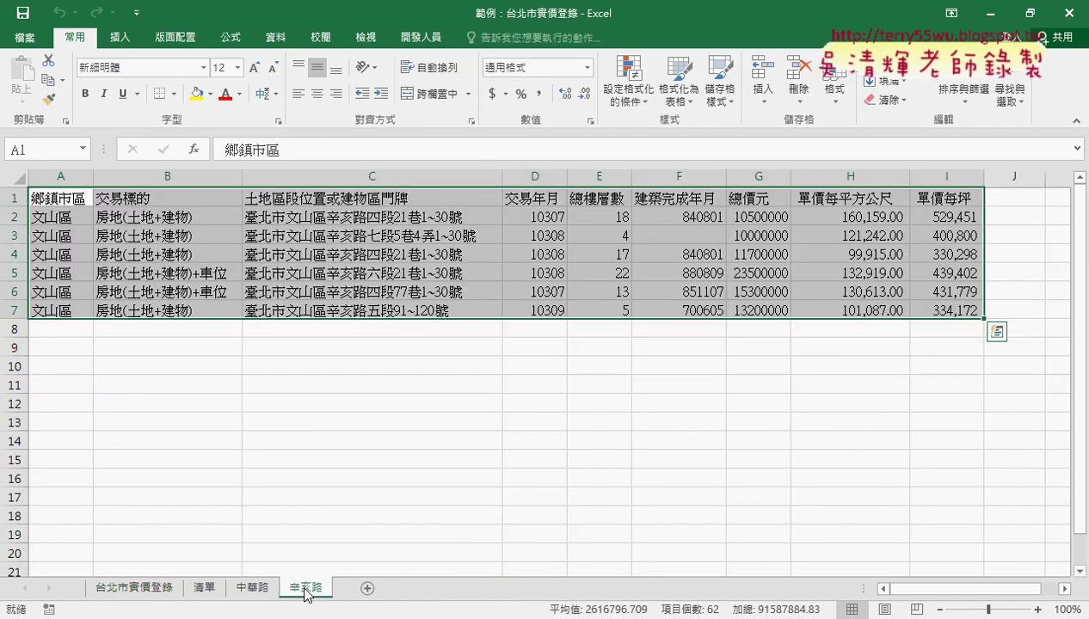
left_click(727, 177)
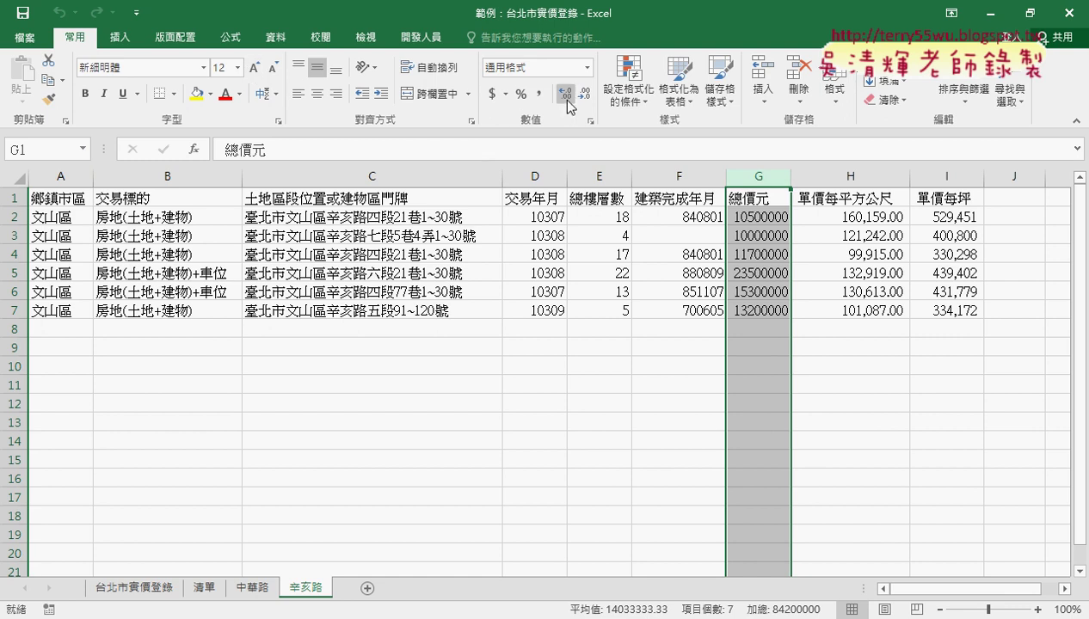
left_click(537, 95)
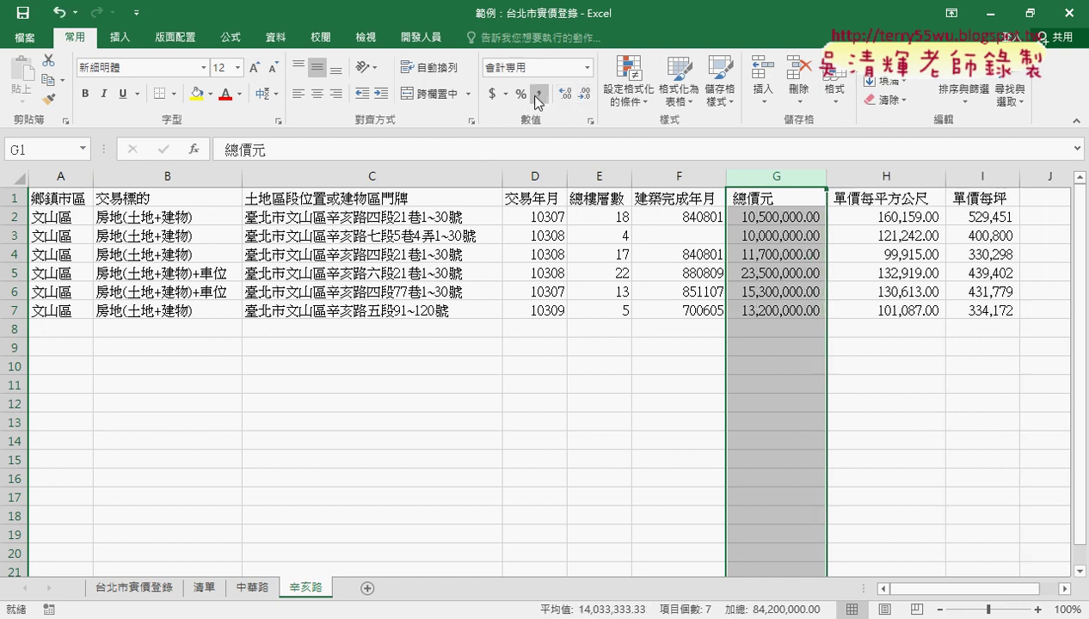
left_click(588, 97)
left_click(589, 97)
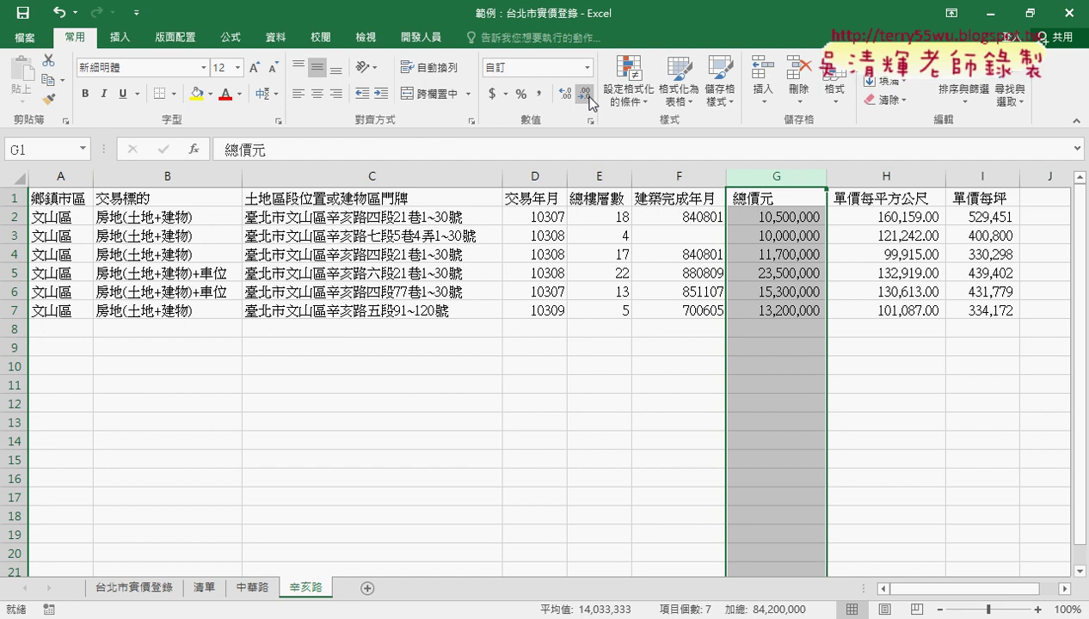
Check columns I, H and D on the 辛亥路 sheet
left_click(778, 173)
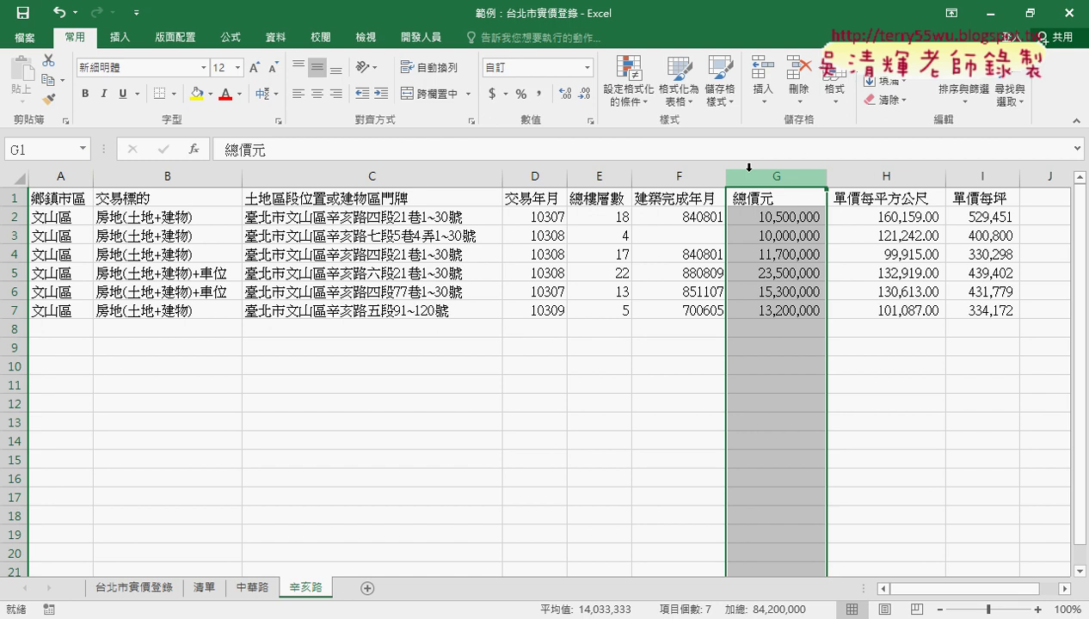
left_click(986, 178)
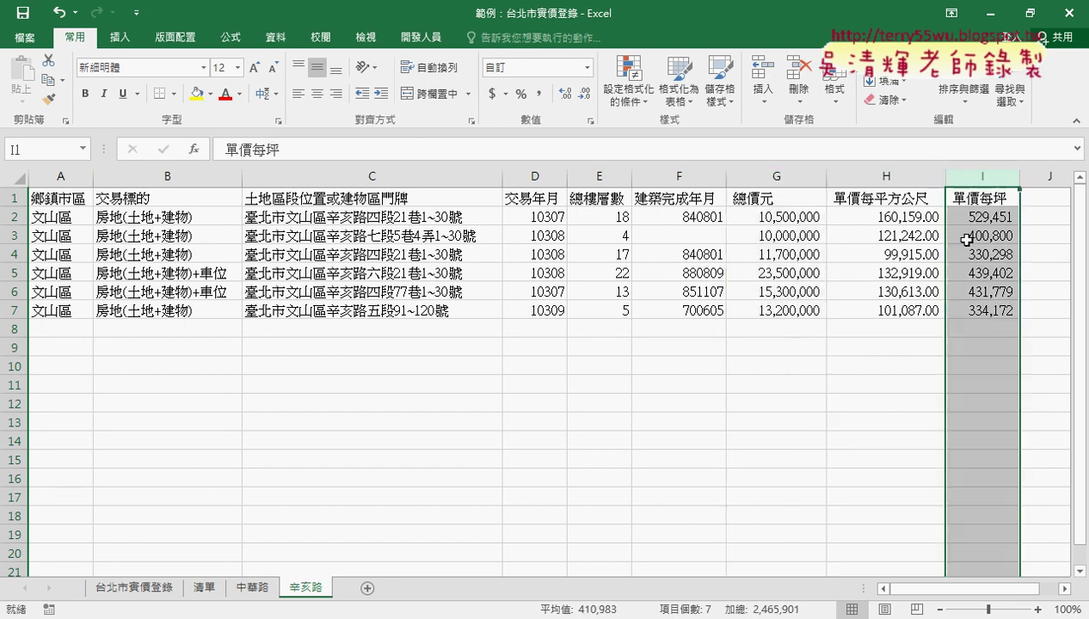
left_click(904, 177)
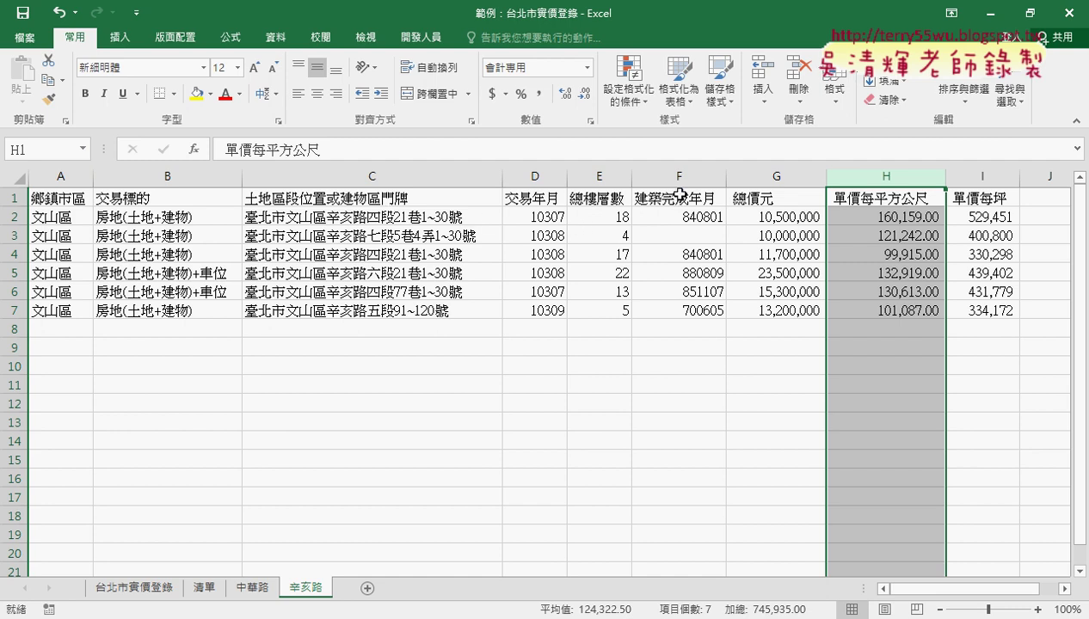
left_click(535, 177)
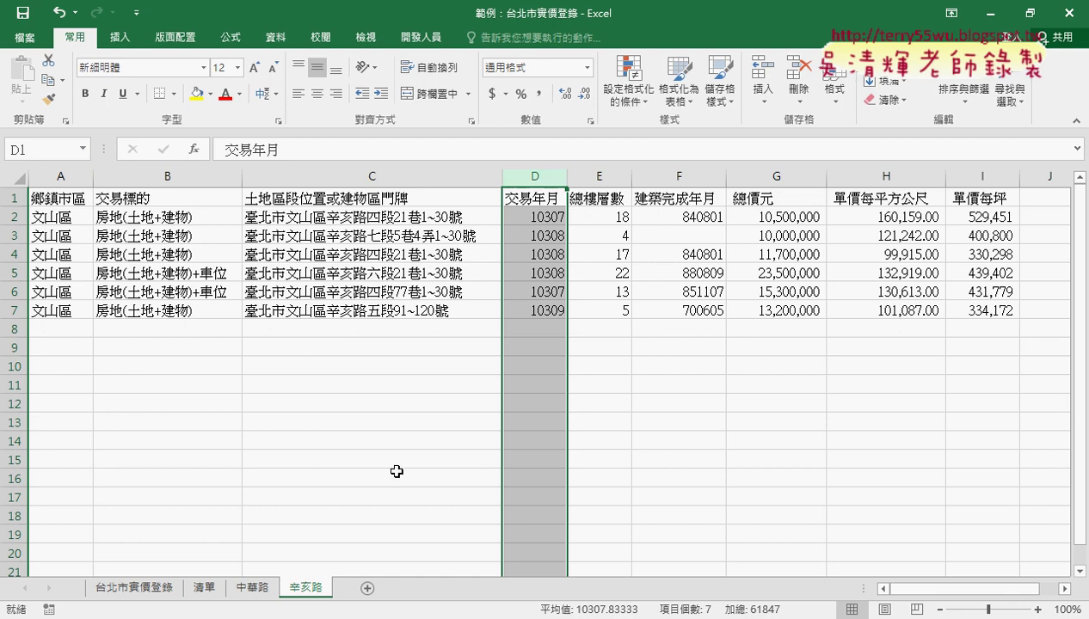
Compare the 中華路 and 辛亥路 sheets, then go back to 台北市實價登錄
left_click(258, 593)
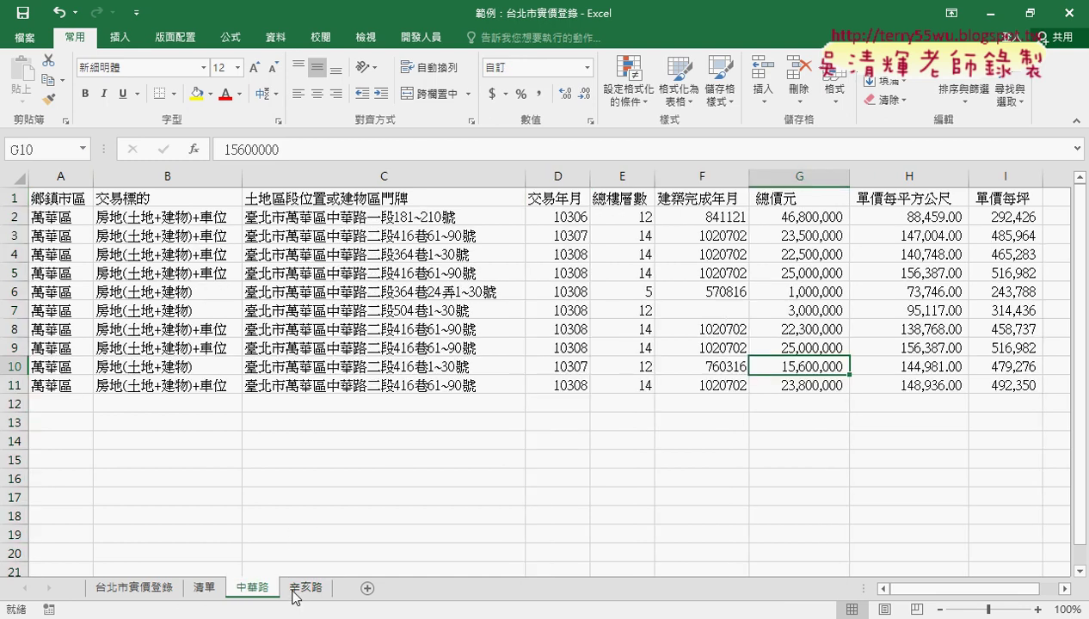
left_click(303, 590)
left_click(252, 590)
left_click(166, 590)
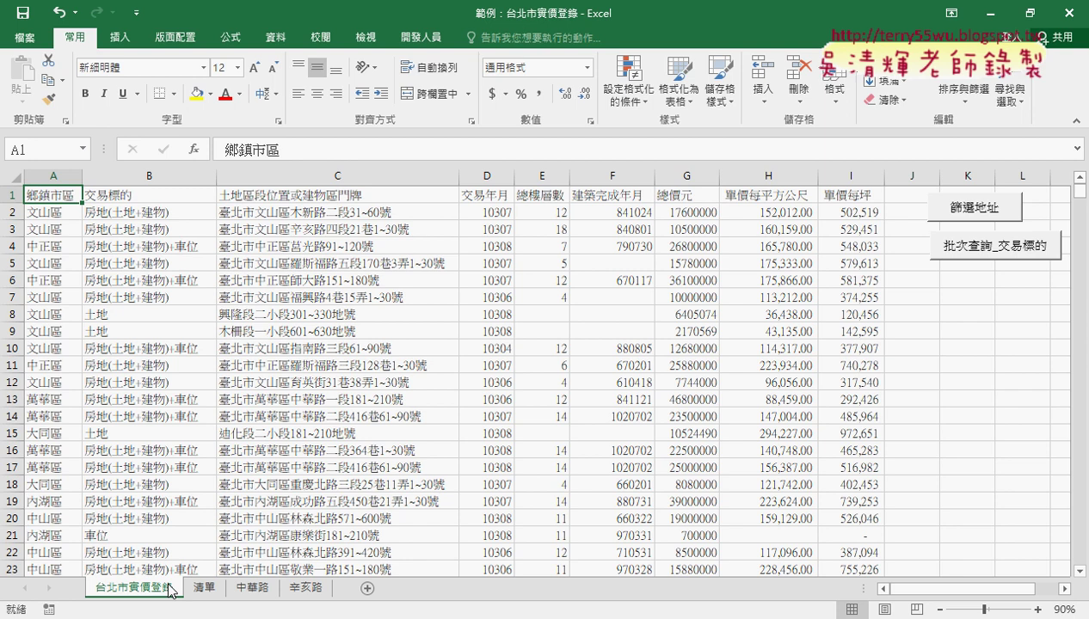
Open Visual Basic from the Developer tab and highlight the "=*" & X & "*" criterion
left_click(420, 37)
left_click(32, 76)
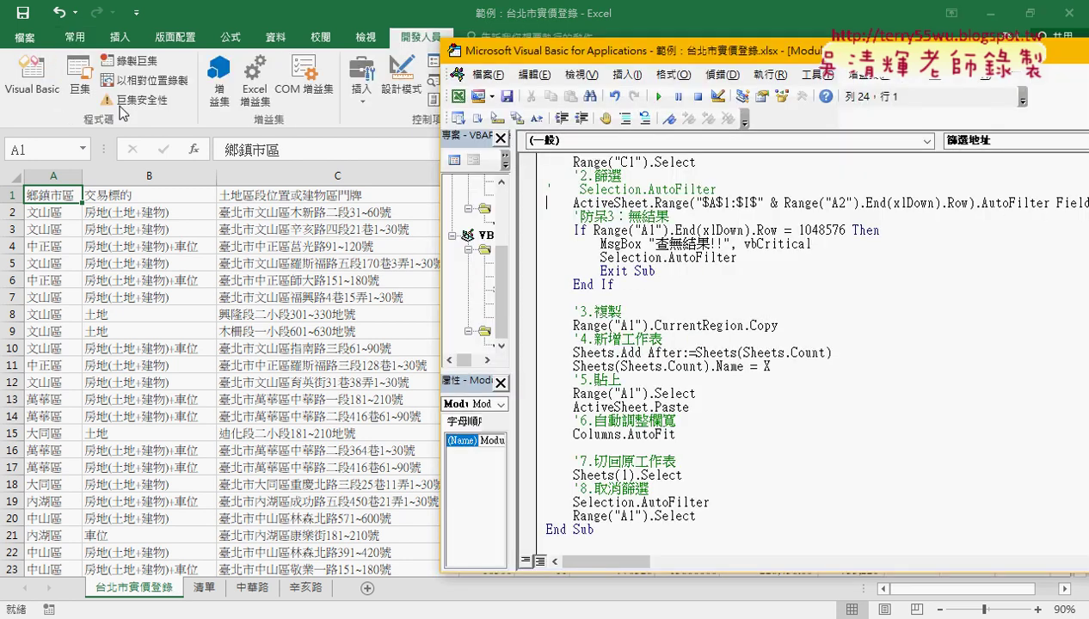
left_click_drag(595, 43, 184, 62)
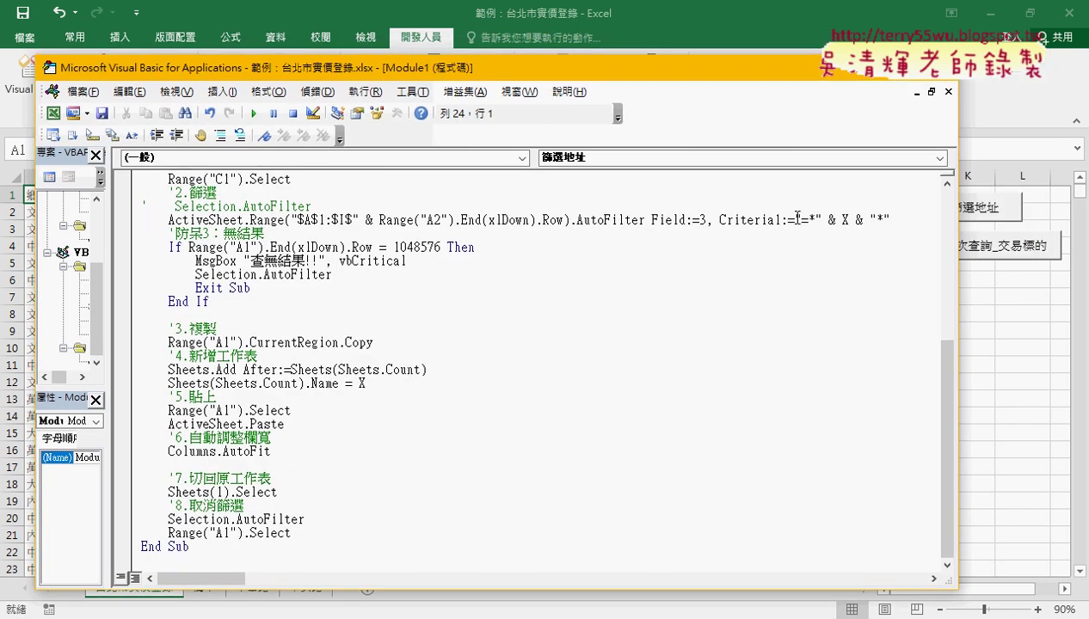
left_click_drag(795, 220, 892, 222)
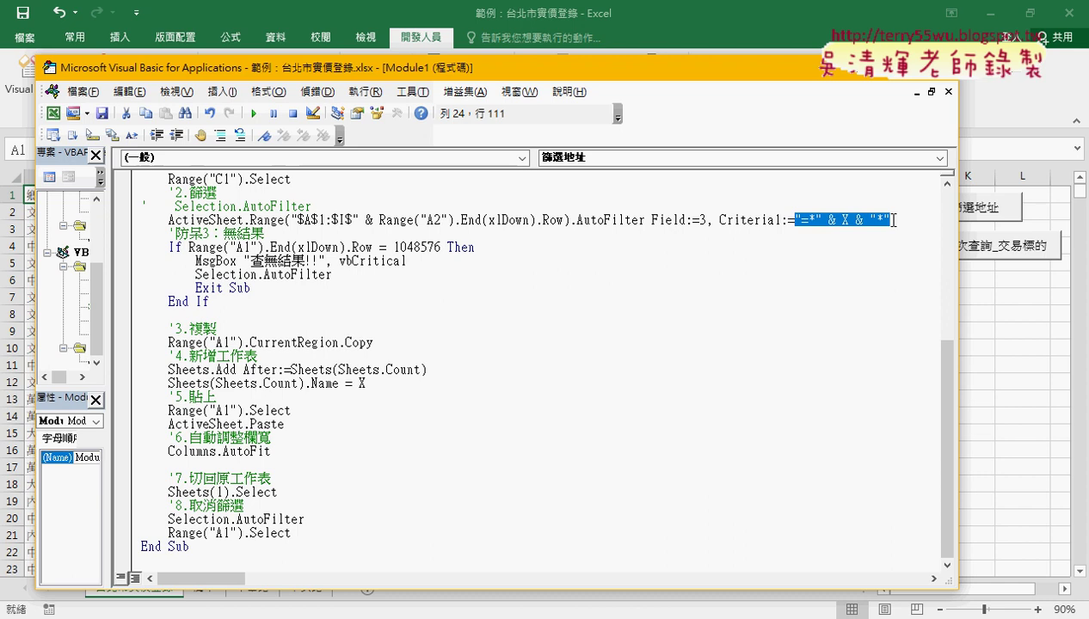